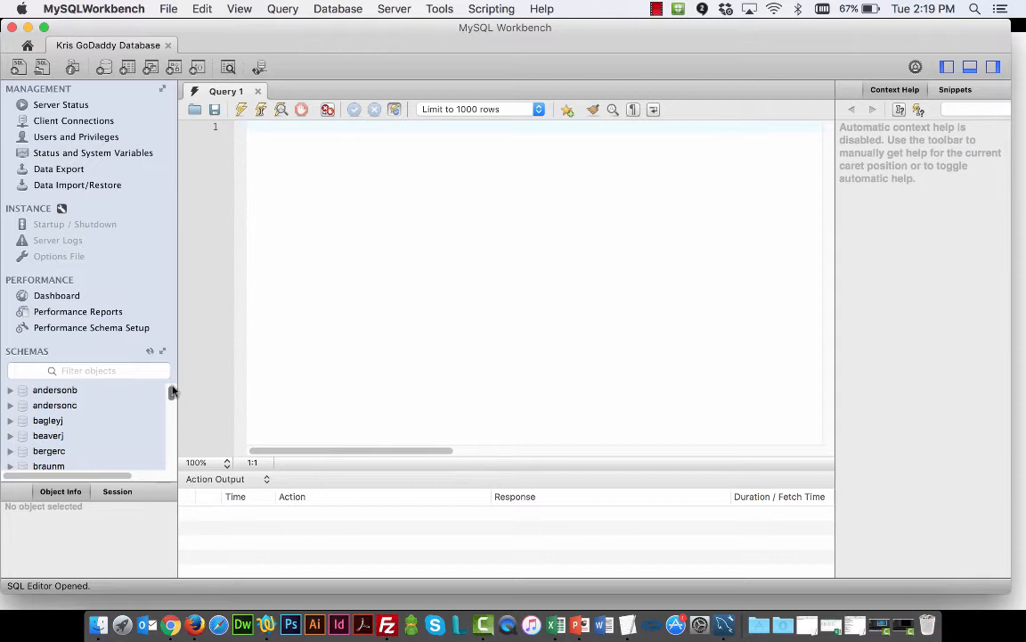
- Find and select the isaacson-db schema in the schema list and expand its tables
{"action": "left_click_drag", "start_coordinate": [173, 390], "coordinate": [172, 420]}
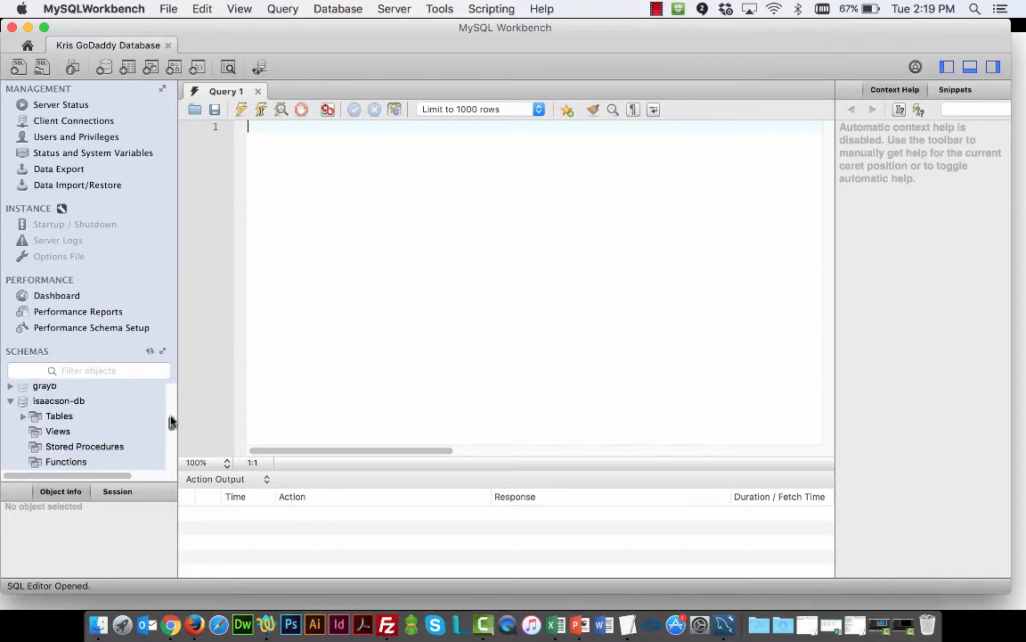
{"action": "left_click", "coordinate": [58, 402]}
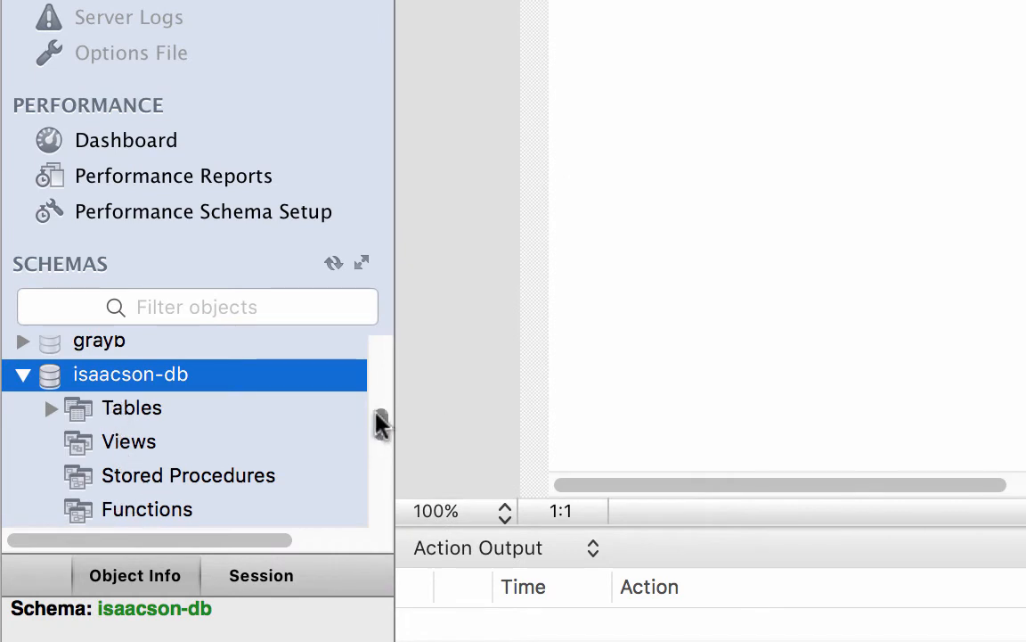
{"action": "mouse_move", "coordinate": [381, 421]}
{"action": "left_mouse_down"}
{"action": "mouse_move", "coordinate": [380, 434]}
{"action": "mouse_move", "coordinate": [378, 420]}
{"action": "left_mouse_up"}
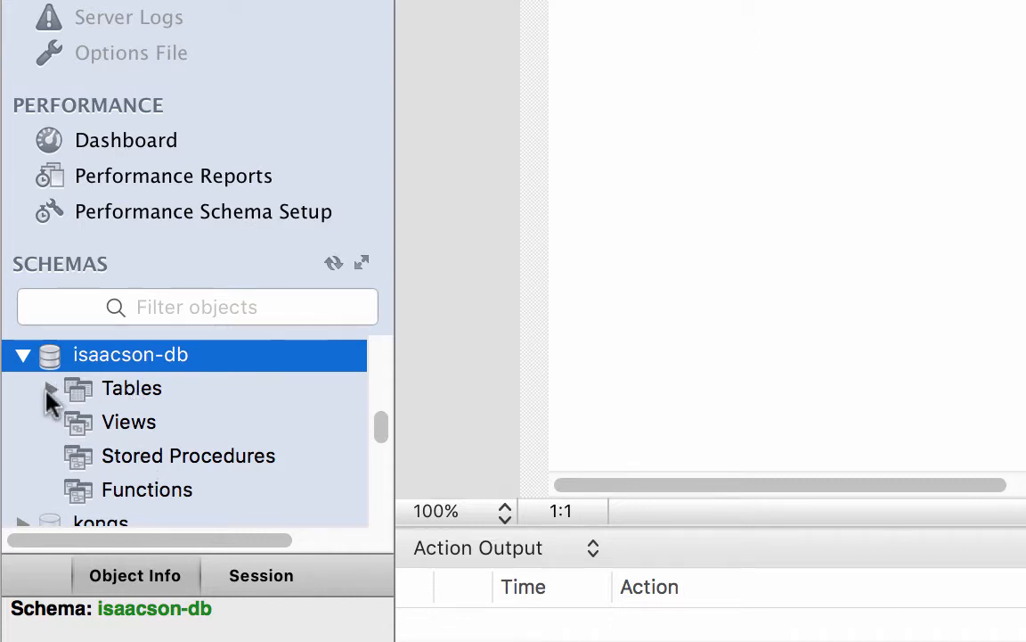
{"action": "left_click", "coordinate": [50, 389]}
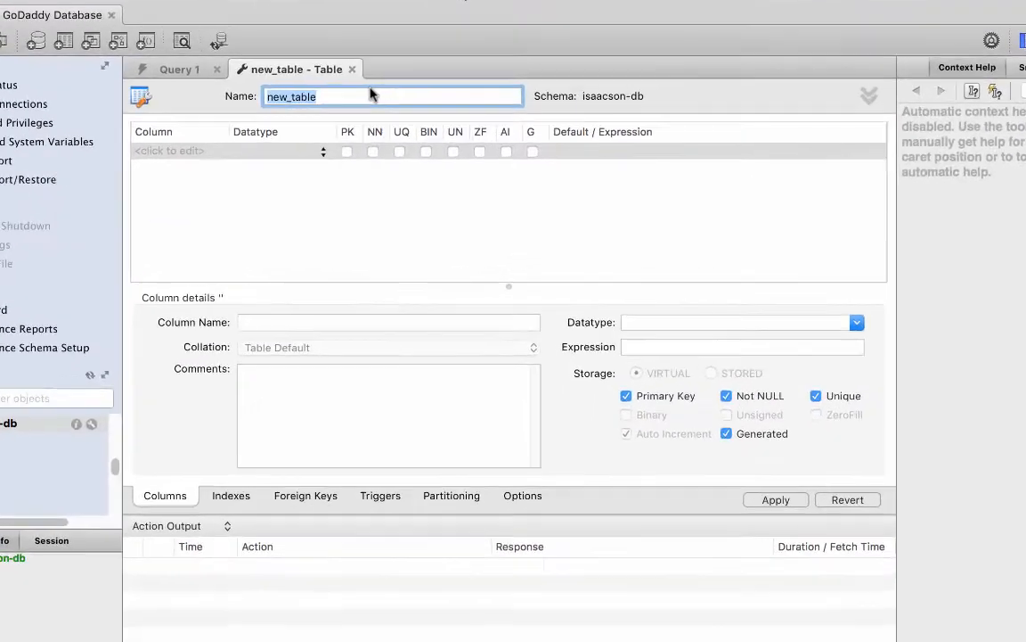
- Name the new table test_table and add a first column called test_id
{"action": "type", "text": "test_table"}
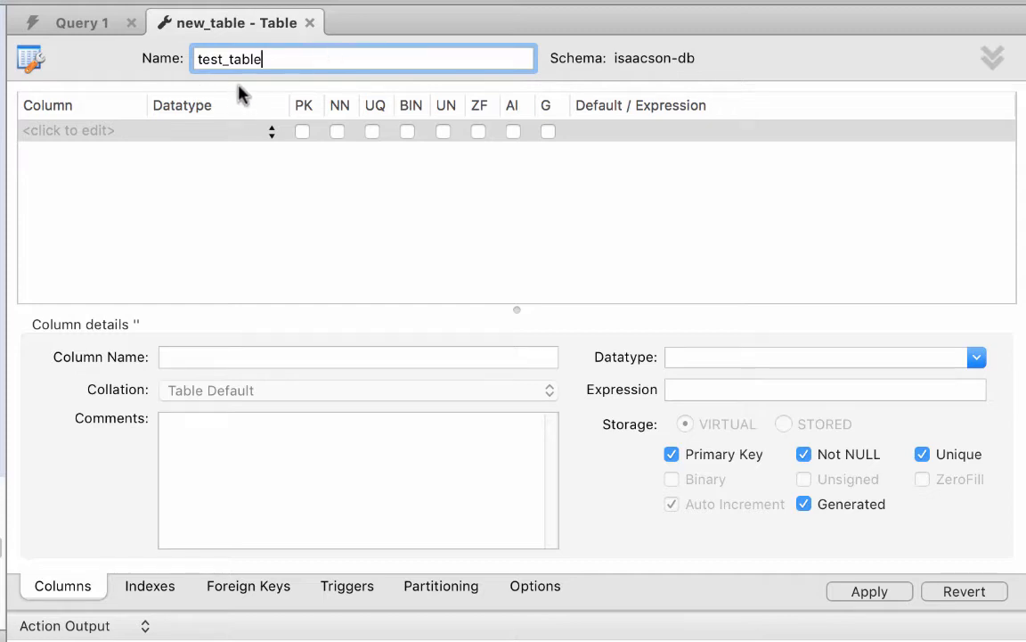
{"action": "left_click", "coordinate": [68, 134]}
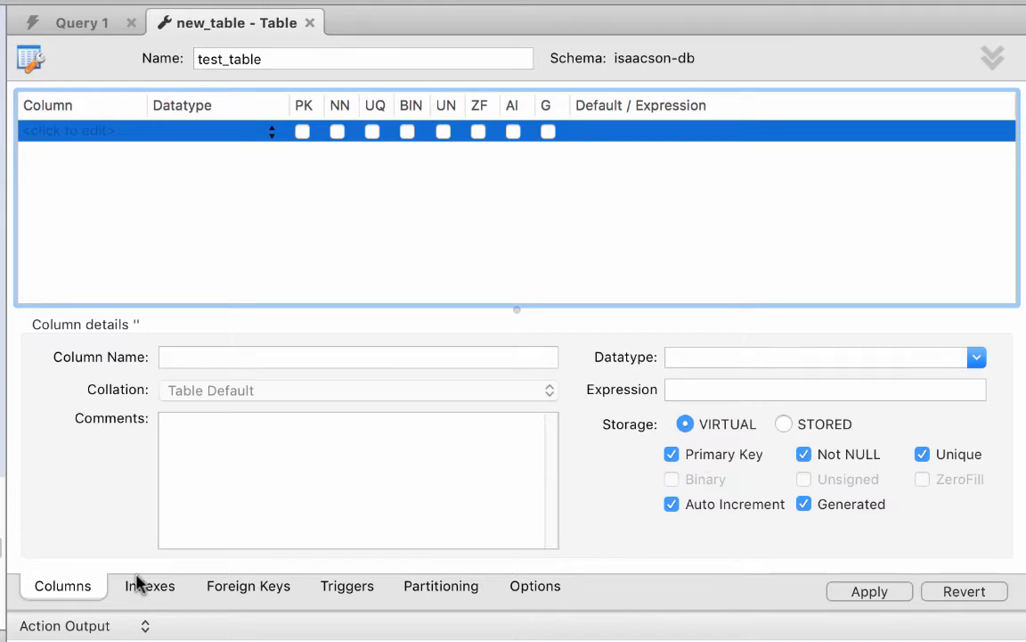
{"action": "left_click", "coordinate": [206, 356]}
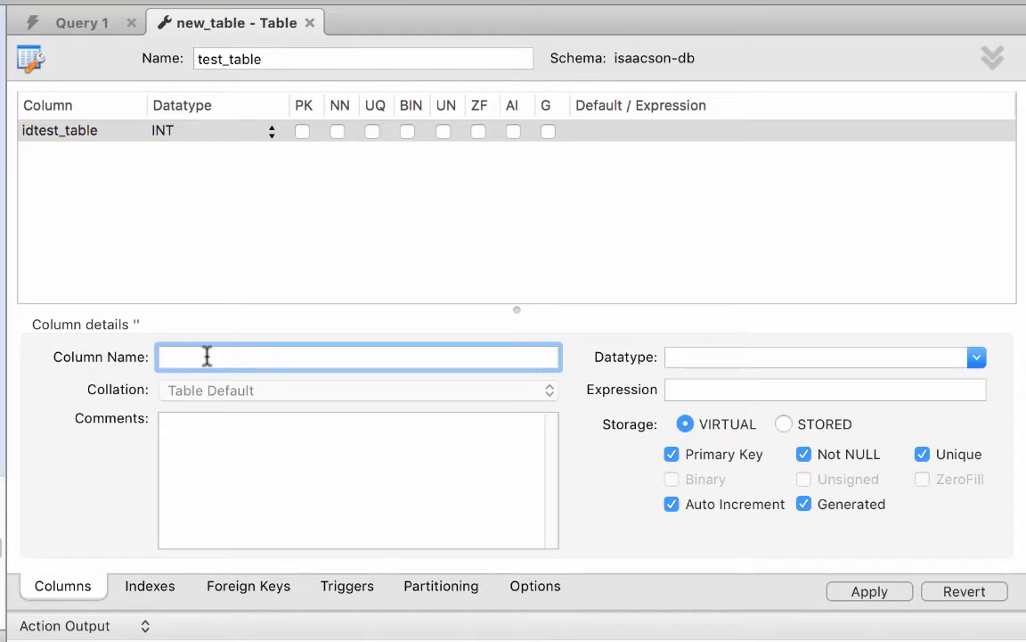
{"action": "type", "text": "test_id"}
- Set the test_id column's datatype to INT and make it unique, not null and auto-incrementing, keeping it as primary key
{"action": "left_click", "coordinate": [977, 357]}
{"action": "scroll", "coordinate": [978, 405], "scroll_direction": "down", "scroll_amount": 5}
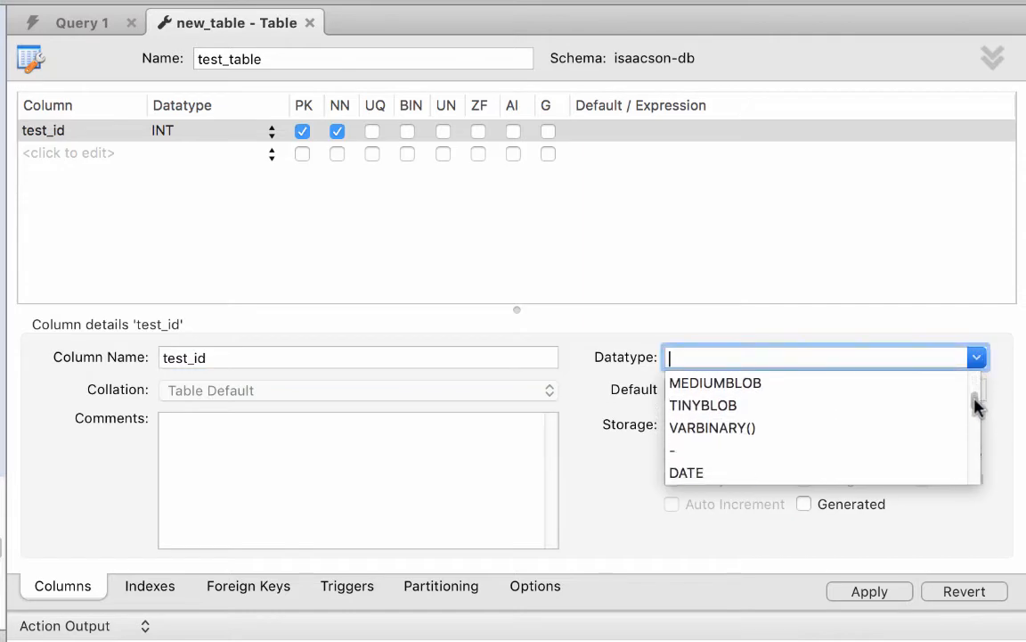
{"action": "left_click_drag", "start_coordinate": [975, 405], "coordinate": [974, 378]}
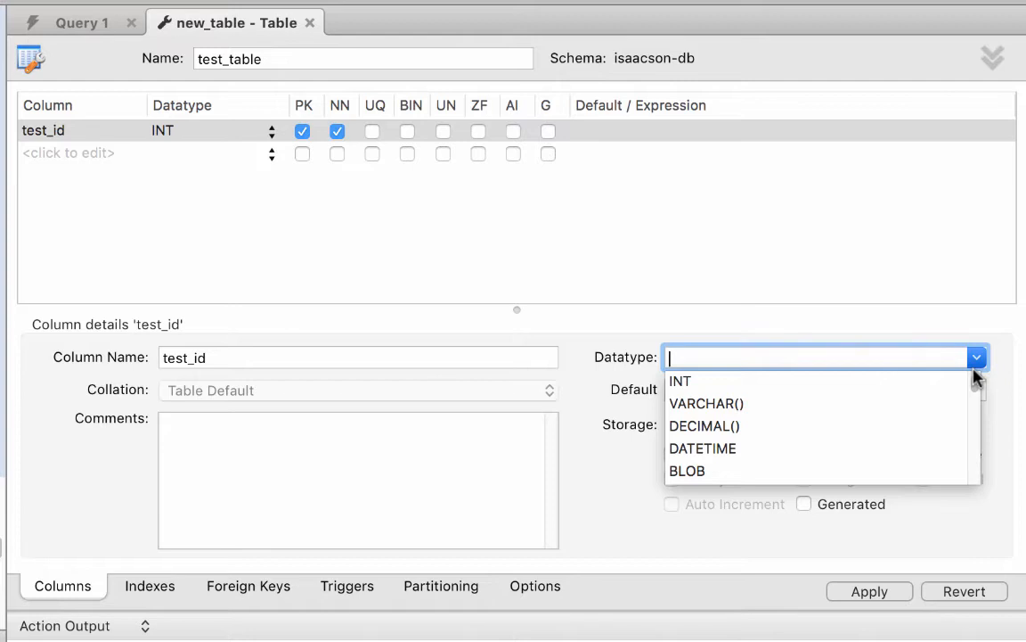
{"action": "left_click", "coordinate": [683, 383]}
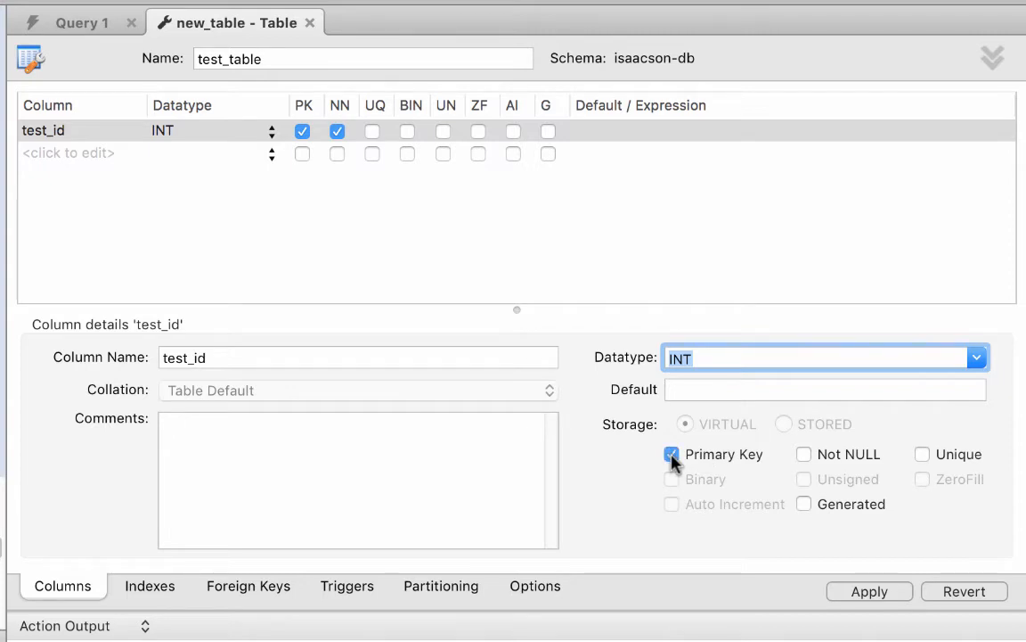
{"action": "left_click", "coordinate": [923, 456]}
{"action": "left_click", "coordinate": [805, 455]}
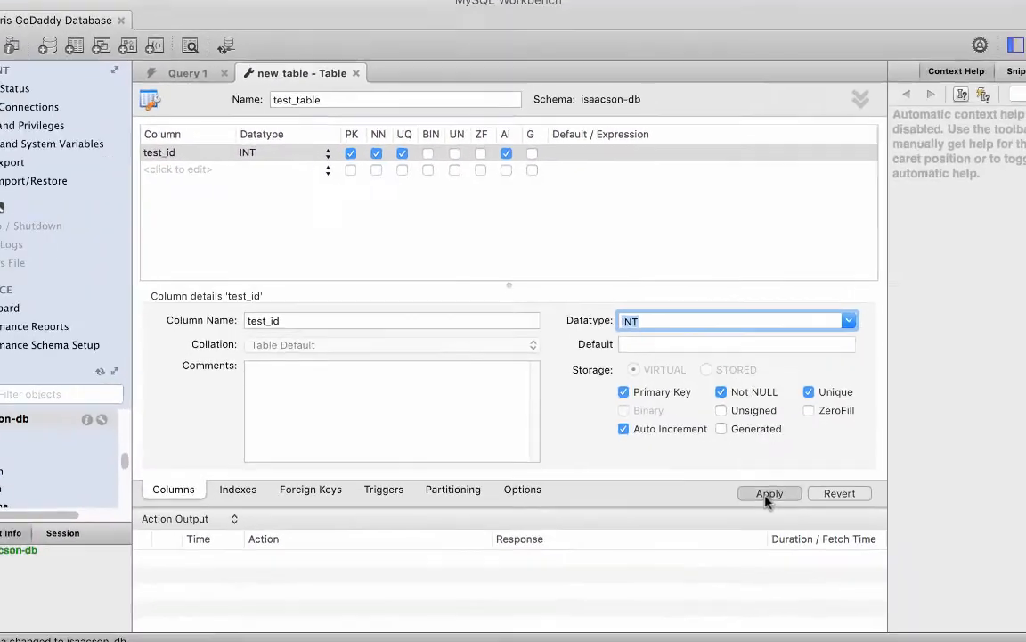
- Apply the SQL script that creates test_table in the database and close the script window
{"action": "left_click", "coordinate": [862, 588]}
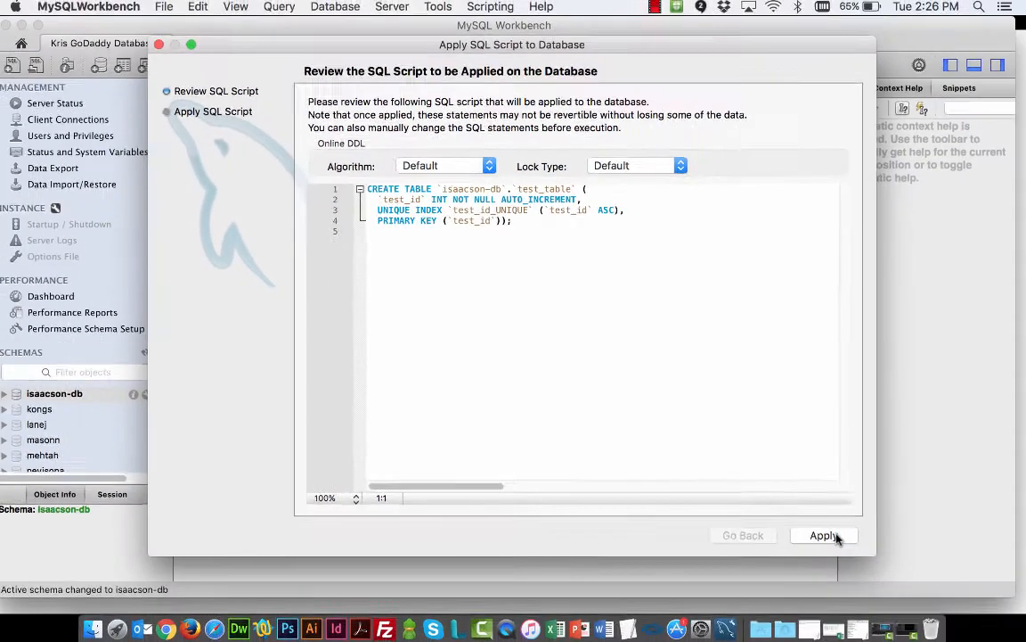
{"action": "left_click", "coordinate": [829, 533]}
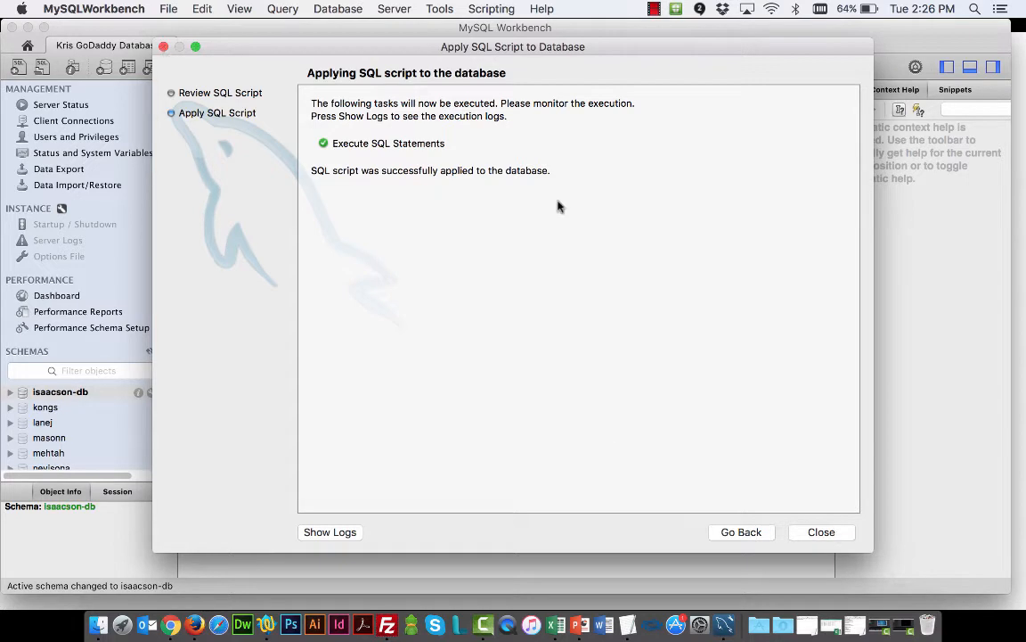
{"action": "left_click", "coordinate": [822, 532]}
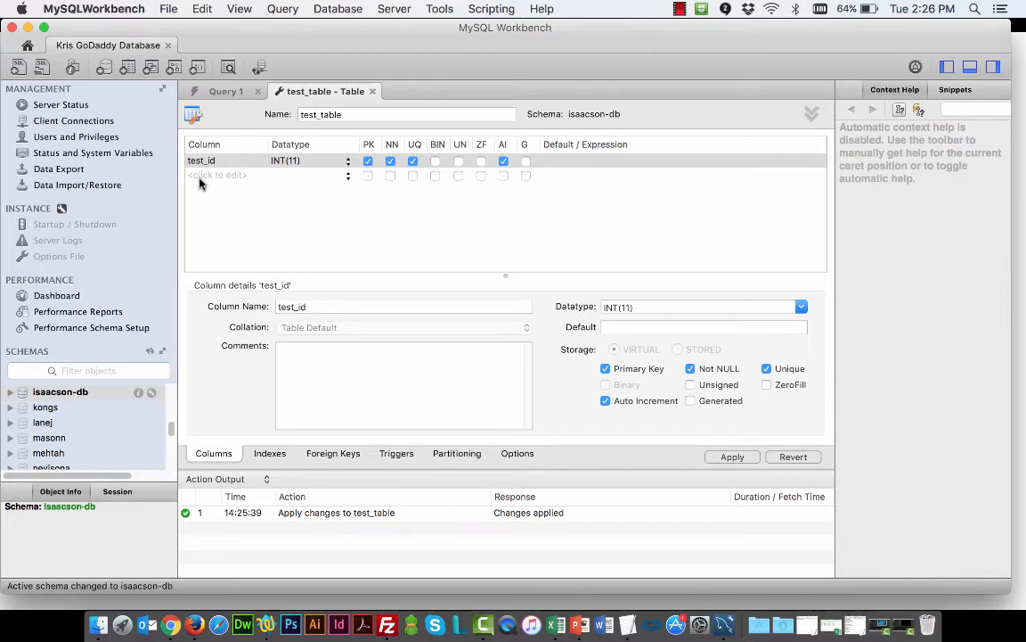
- Add a second column to test_table named author with the VARCHAR() datatype
{"action": "left_click", "coordinate": [205, 177]}
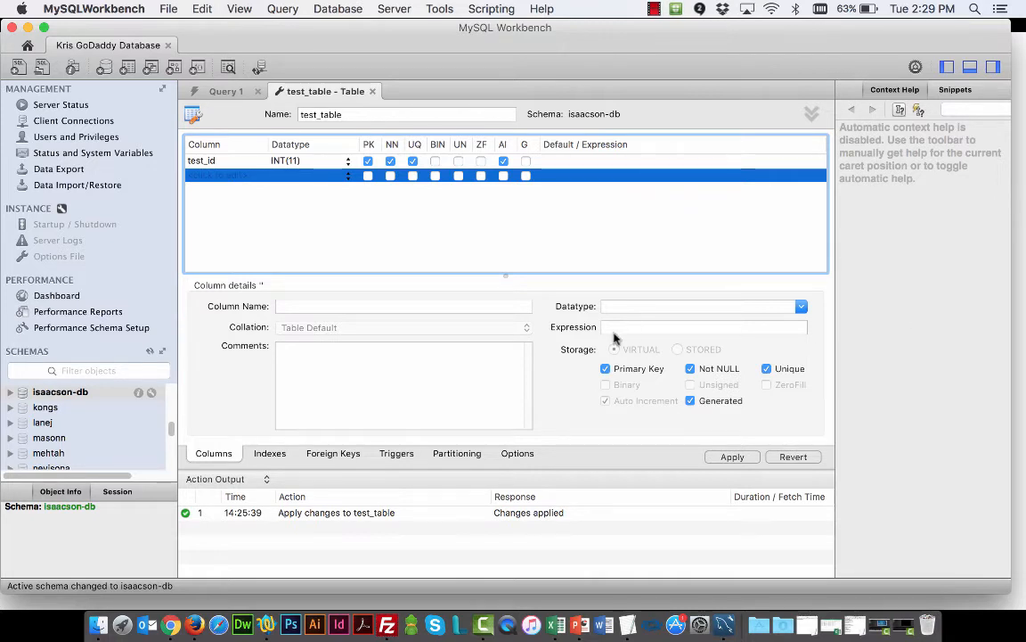
{"action": "left_click", "coordinate": [300, 306]}
{"action": "type", "text": "author"}
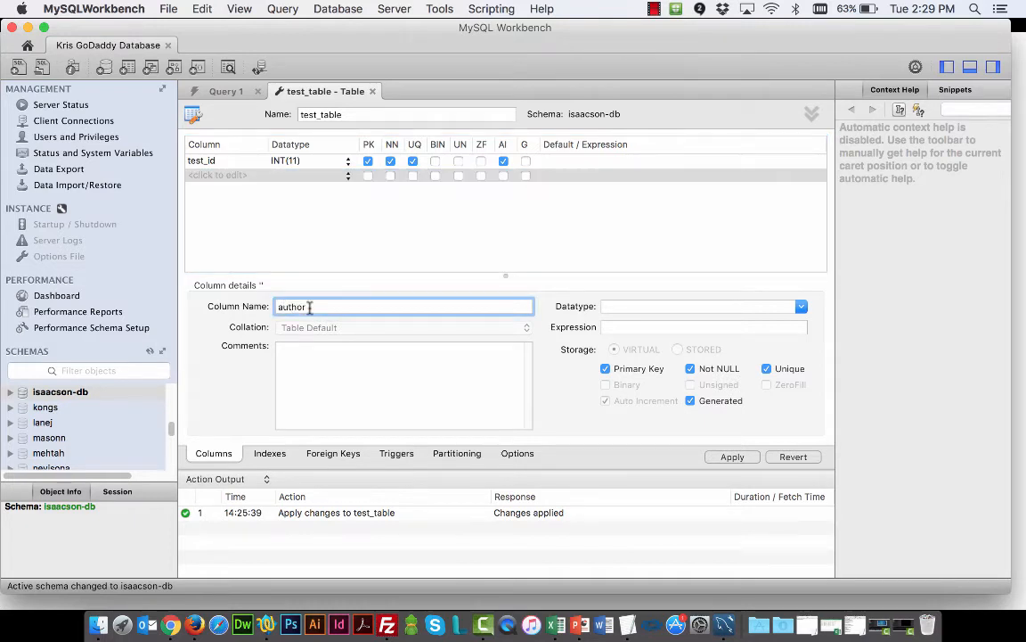
{"action": "left_click", "coordinate": [802, 306]}
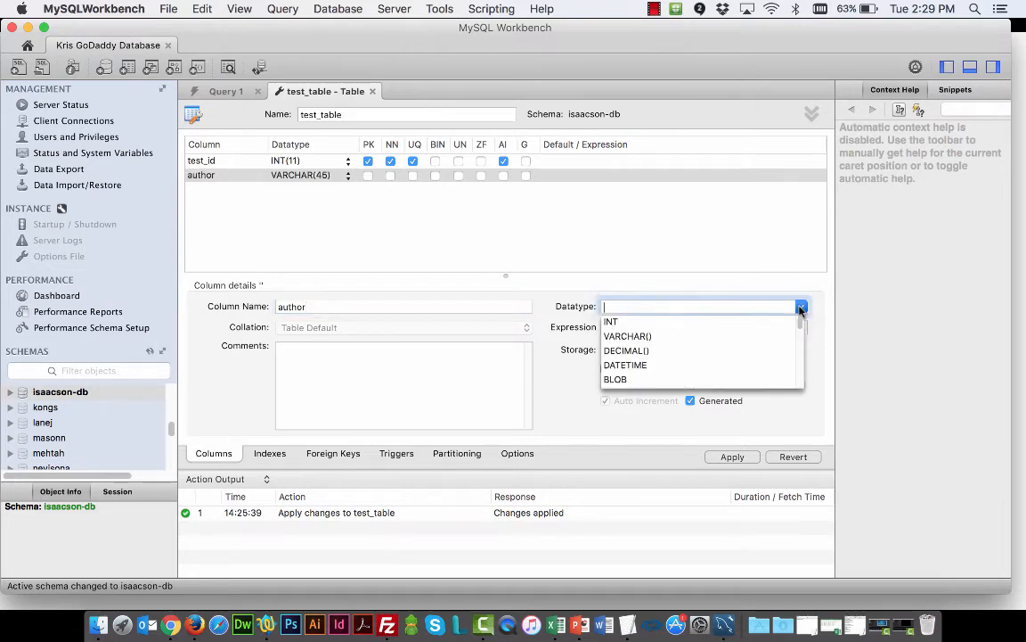
{"action": "left_click", "coordinate": [615, 336]}
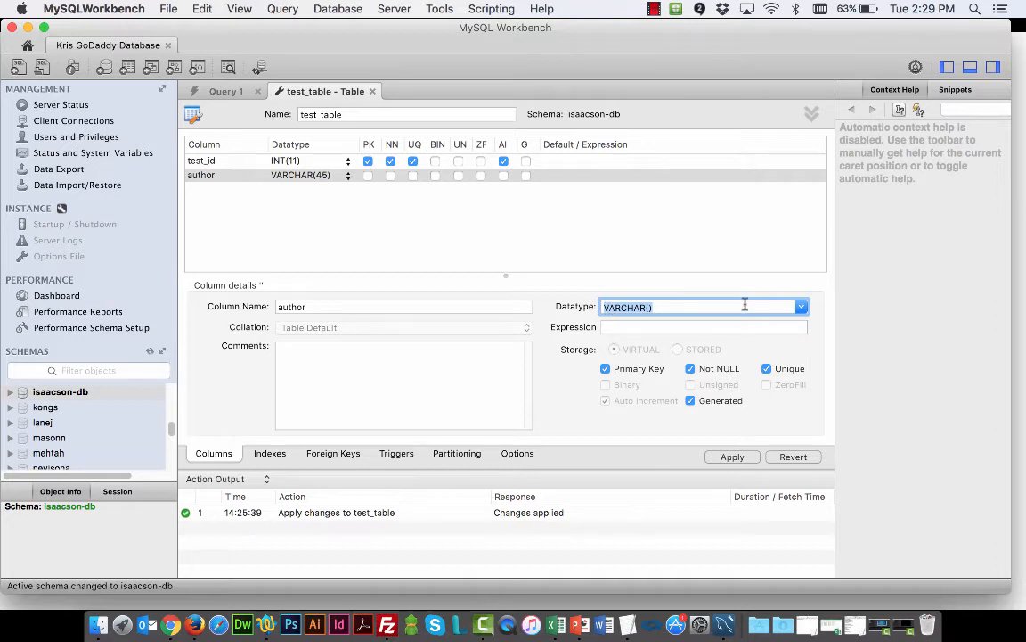
- Turn off Primary Key, Not NULL, Unique and Generated for the author column
{"action": "left_click", "coordinate": [606, 369]}
{"action": "left_click", "coordinate": [690, 369]}
{"action": "left_click", "coordinate": [767, 369]}
{"action": "left_click", "coordinate": [690, 401]}
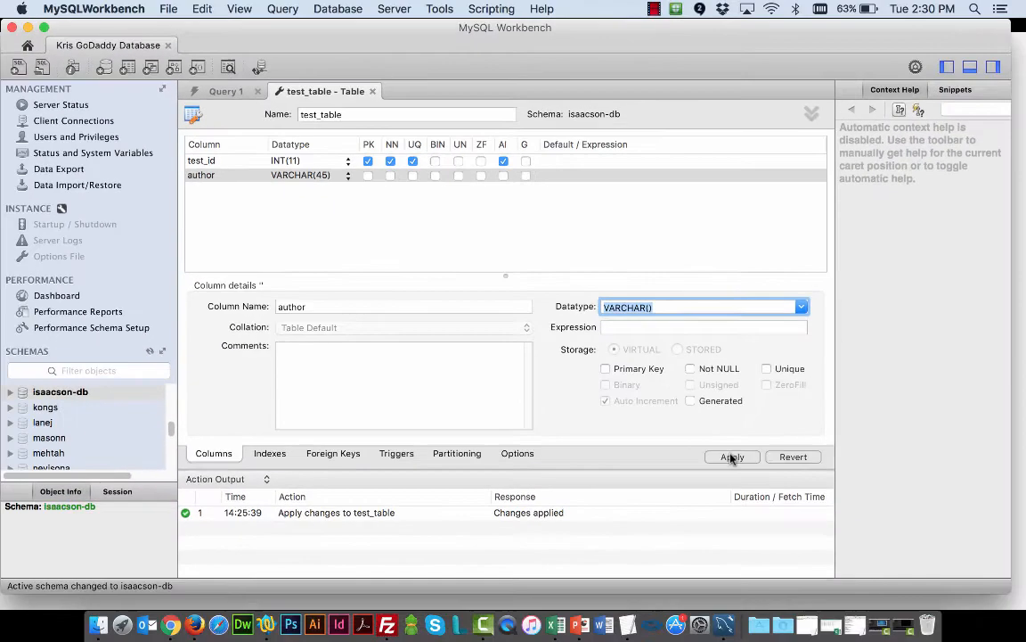
- Apply the script that adds the author column to the database and close the script window
{"action": "left_click", "coordinate": [731, 457]}
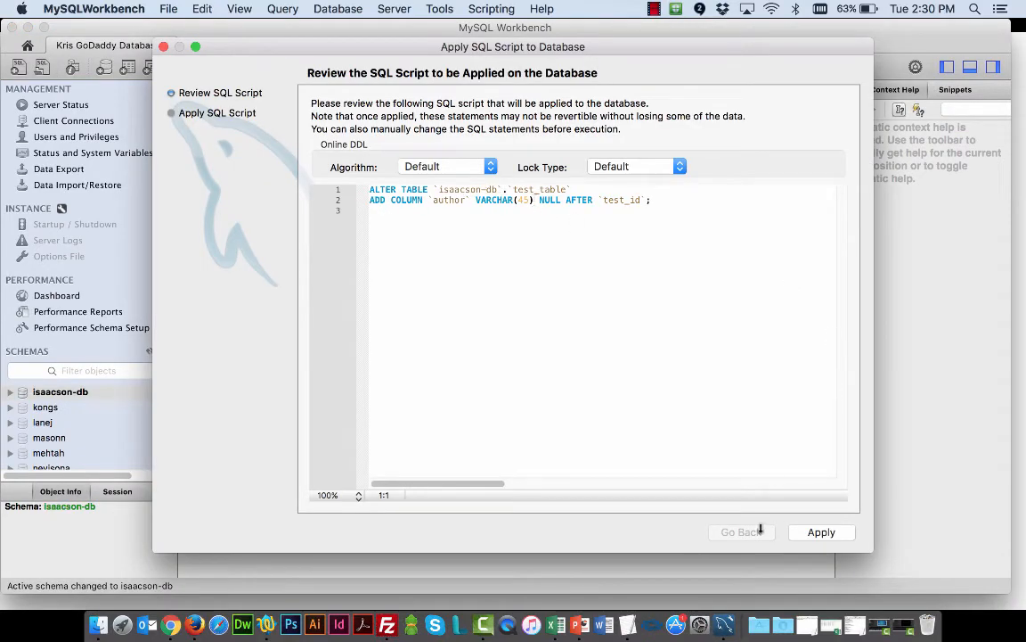
{"action": "left_click", "coordinate": [828, 534]}
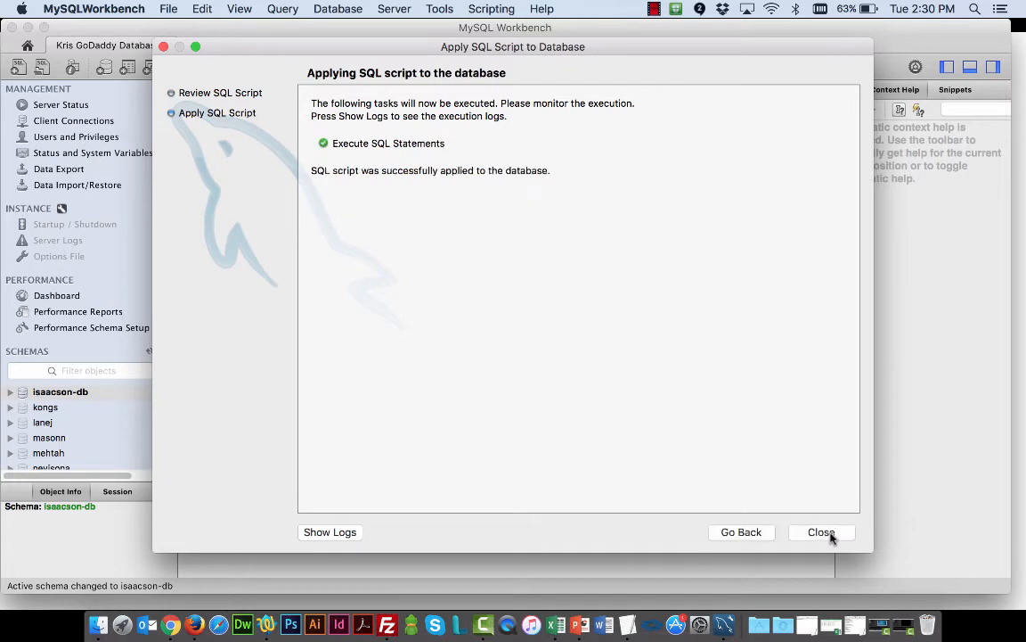
{"action": "left_click", "coordinate": [821, 531]}
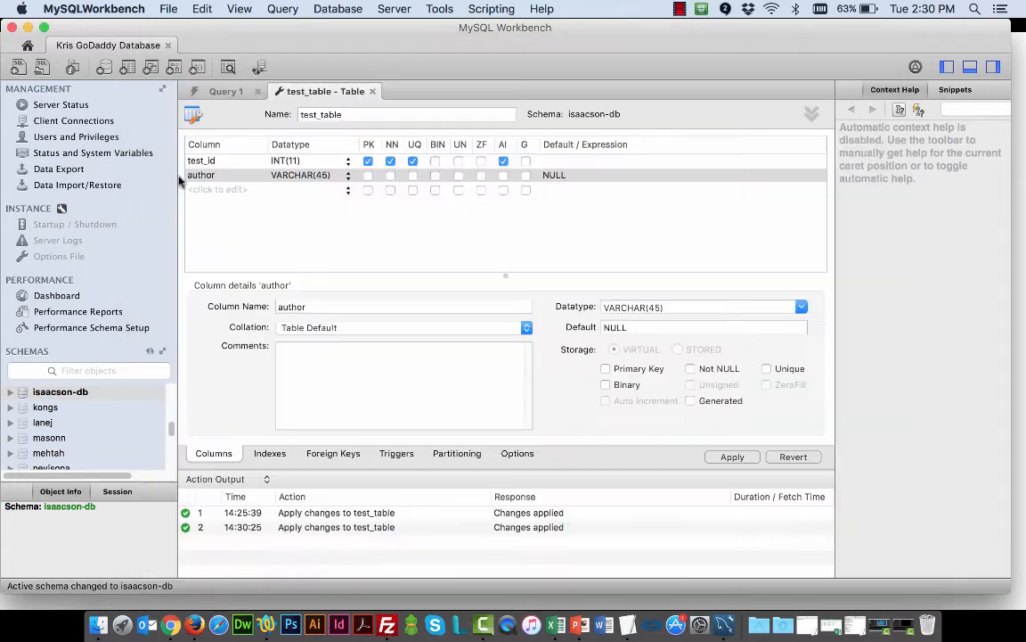
- Add a third column to test_table named title with the VARCHAR() datatype
{"action": "left_click", "coordinate": [209, 190]}
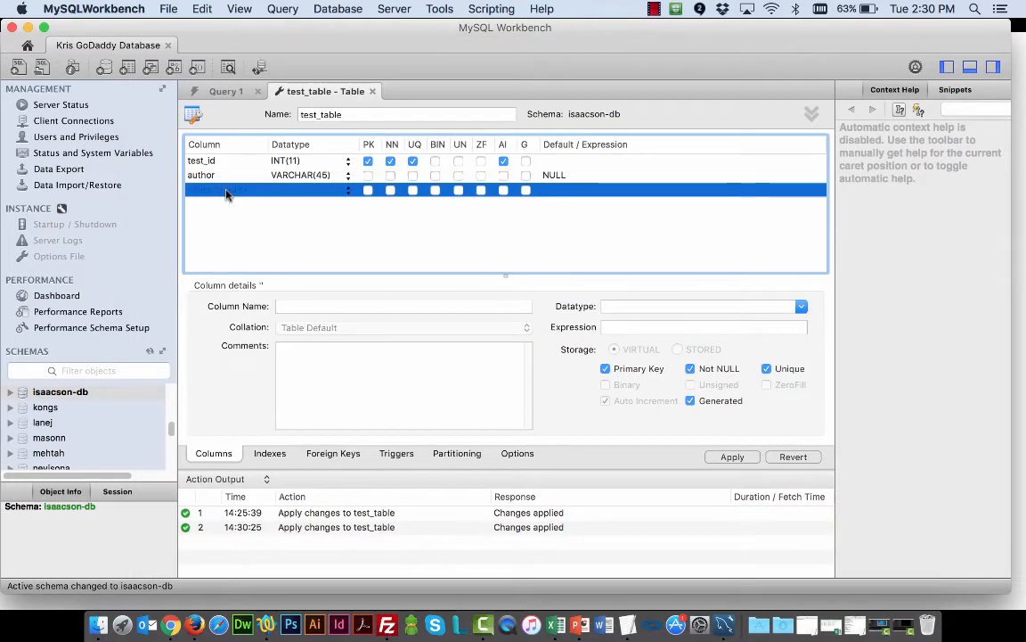
{"action": "left_click", "coordinate": [302, 306]}
{"action": "type", "text": "title"}
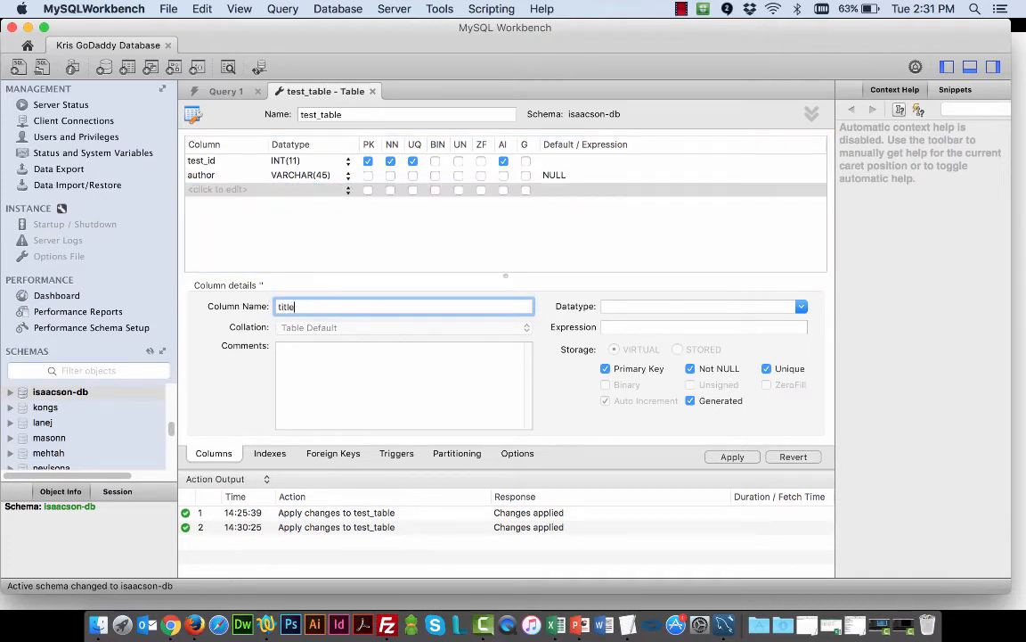
{"action": "left_click", "coordinate": [642, 306]}
{"action": "left_click", "coordinate": [801, 306]}
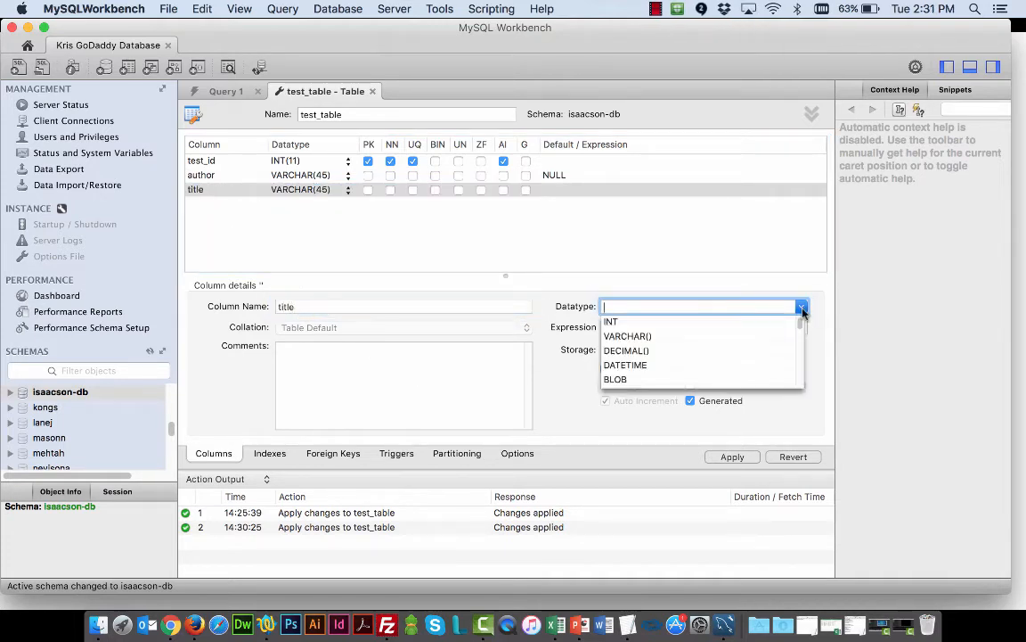
{"action": "left_click", "coordinate": [628, 336]}
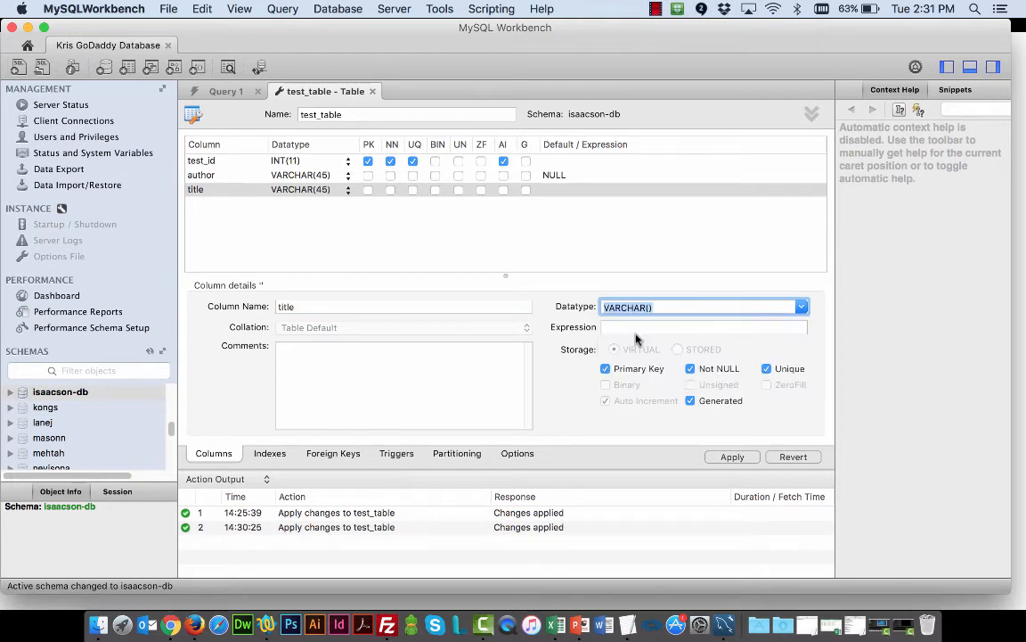
- Turn off Primary Key, Not NULL, Generated and Unique for the title column
{"action": "left_click", "coordinate": [610, 368]}
{"action": "left_click", "coordinate": [691, 369]}
{"action": "left_click", "coordinate": [691, 400]}
{"action": "left_click", "coordinate": [767, 369]}
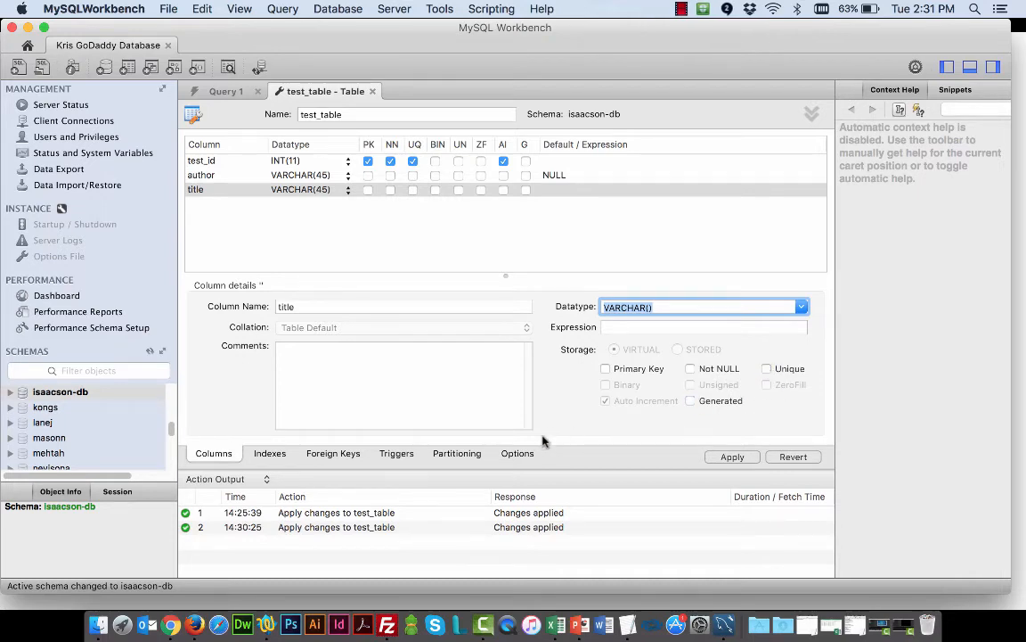
- Apply the script that adds the title column to the database and close the script window
{"action": "left_click", "coordinate": [732, 456]}
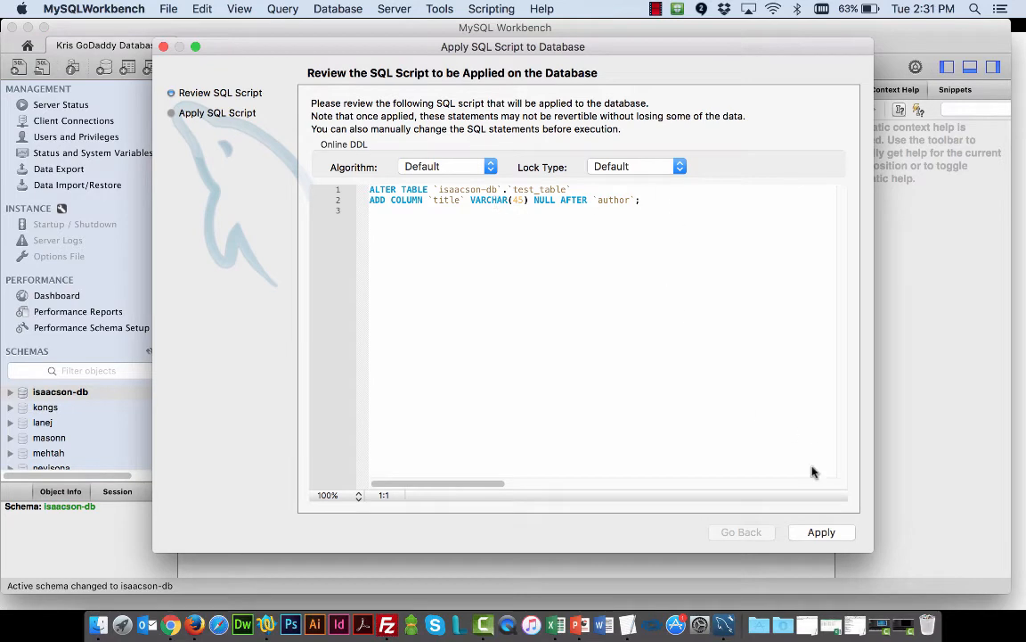
{"action": "left_click", "coordinate": [834, 536]}
{"action": "left_click", "coordinate": [834, 537]}
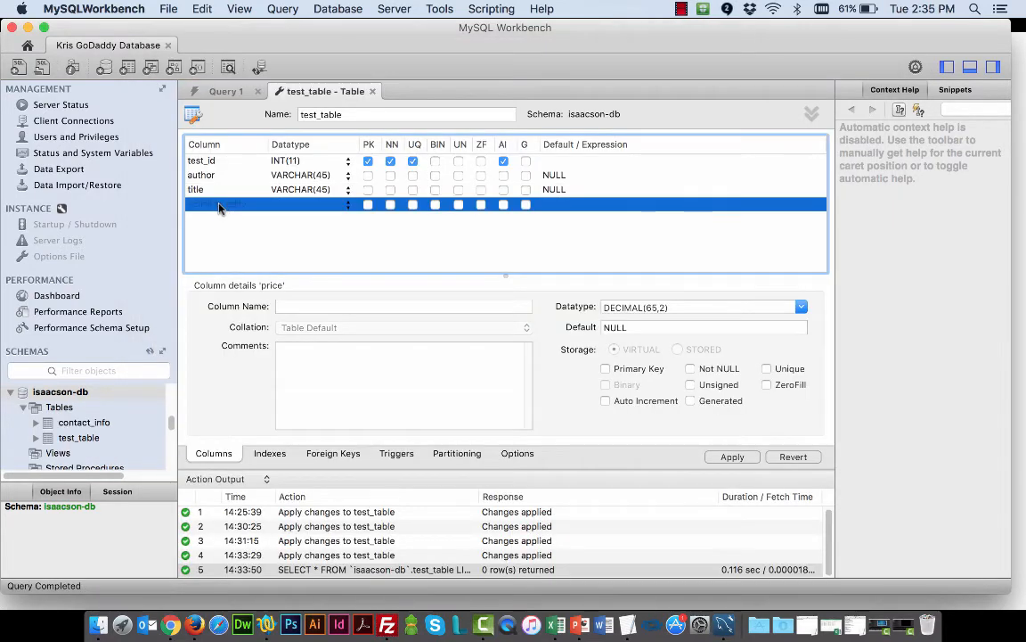
- Add a fourth column to test_table named price with the datatype DECIMAL(65,2)
{"action": "left_click", "coordinate": [220, 207]}
{"action": "left_click", "coordinate": [298, 307]}
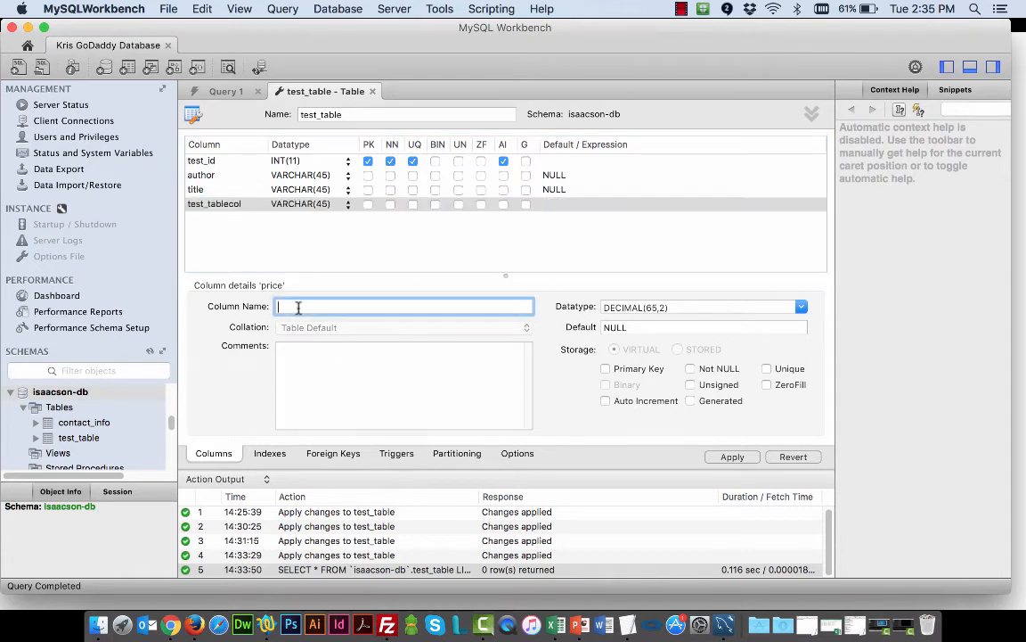
{"action": "type", "text": "price"}
{"action": "left_click", "coordinate": [784, 307]}
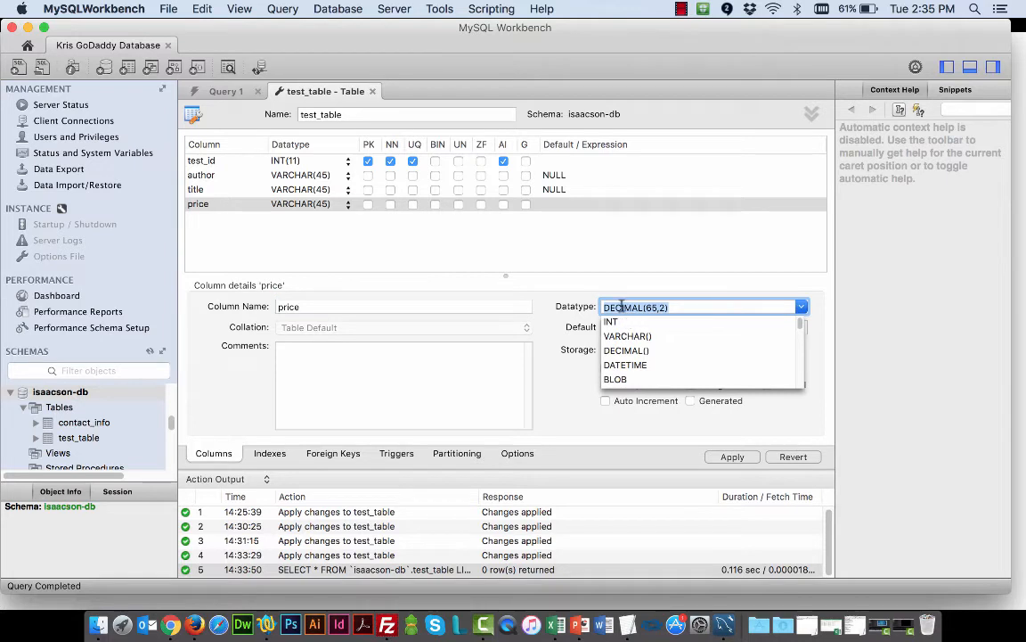
{"action": "left_click", "coordinate": [624, 350]}
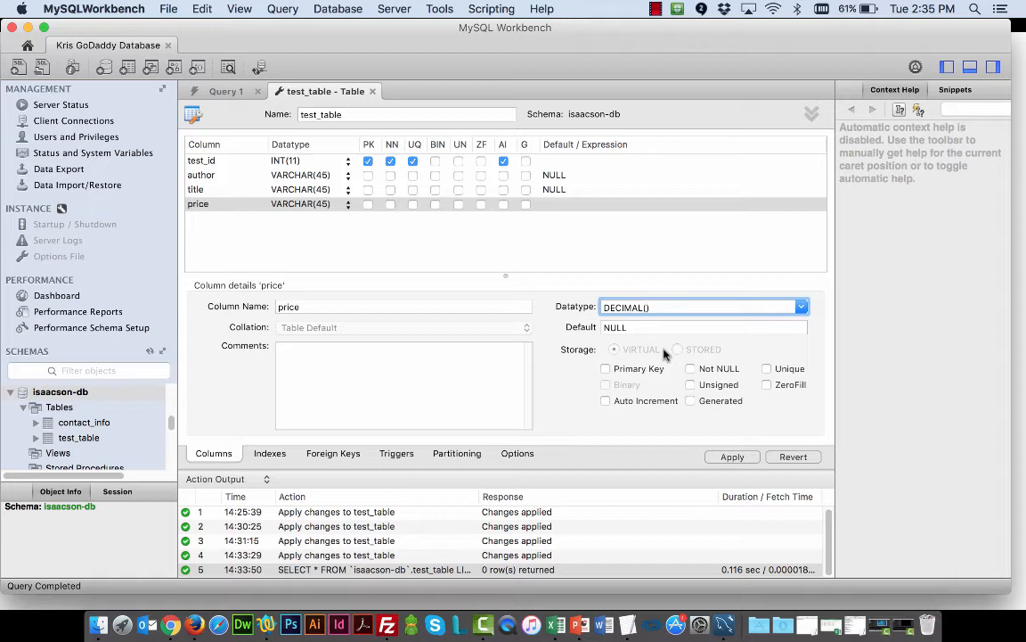
{"action": "type", "text": "65,"}
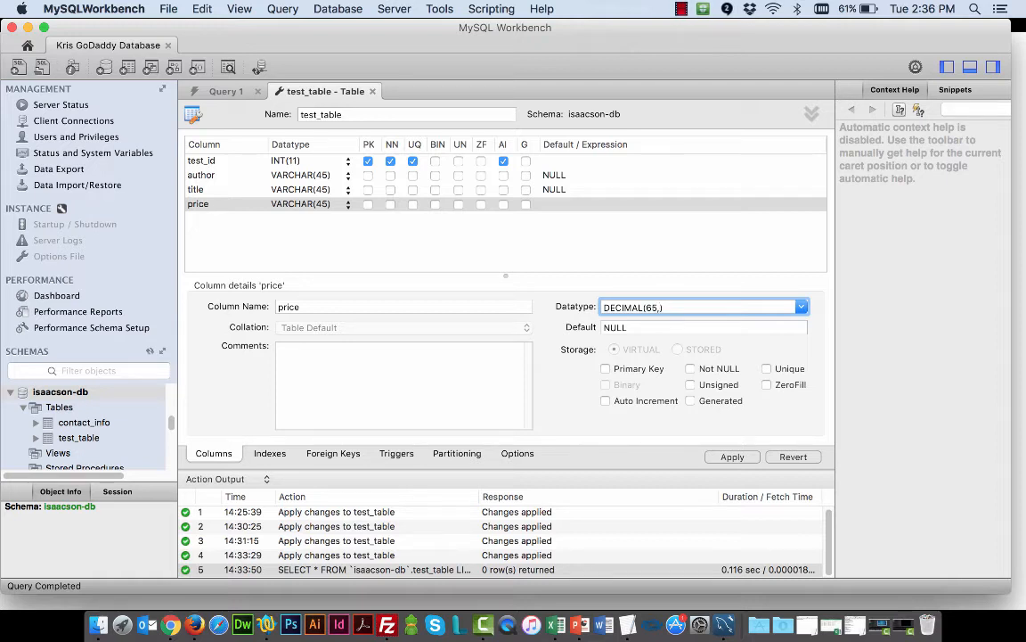
{"action": "type", "text": "2"}
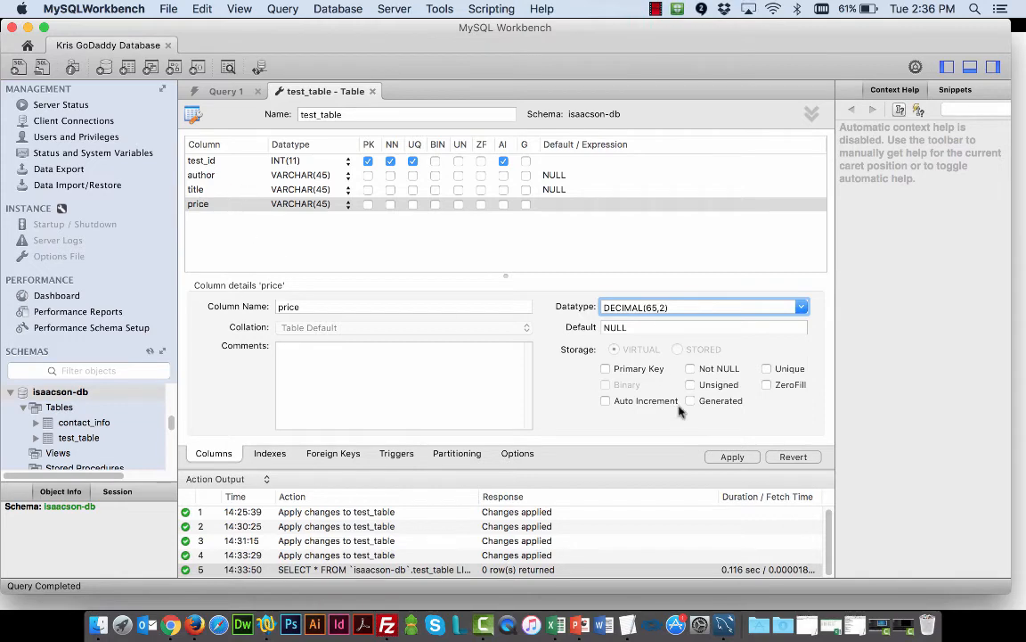
- Apply the script that defines test_table's price column as DECIMAL(65,2) to the database
{"action": "left_click", "coordinate": [733, 456]}
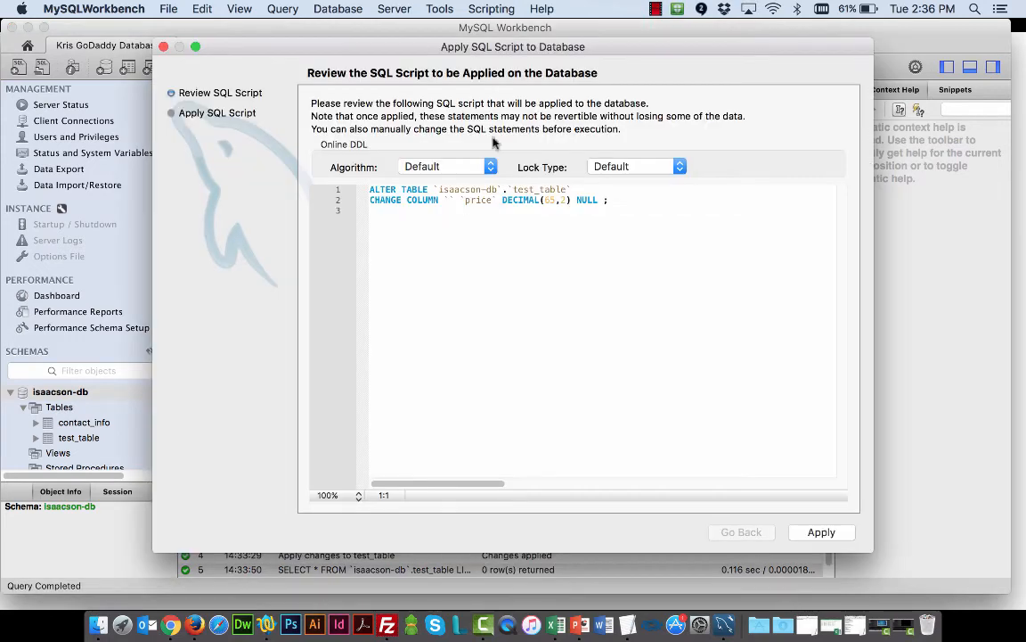
{"action": "left_click", "coordinate": [838, 537]}
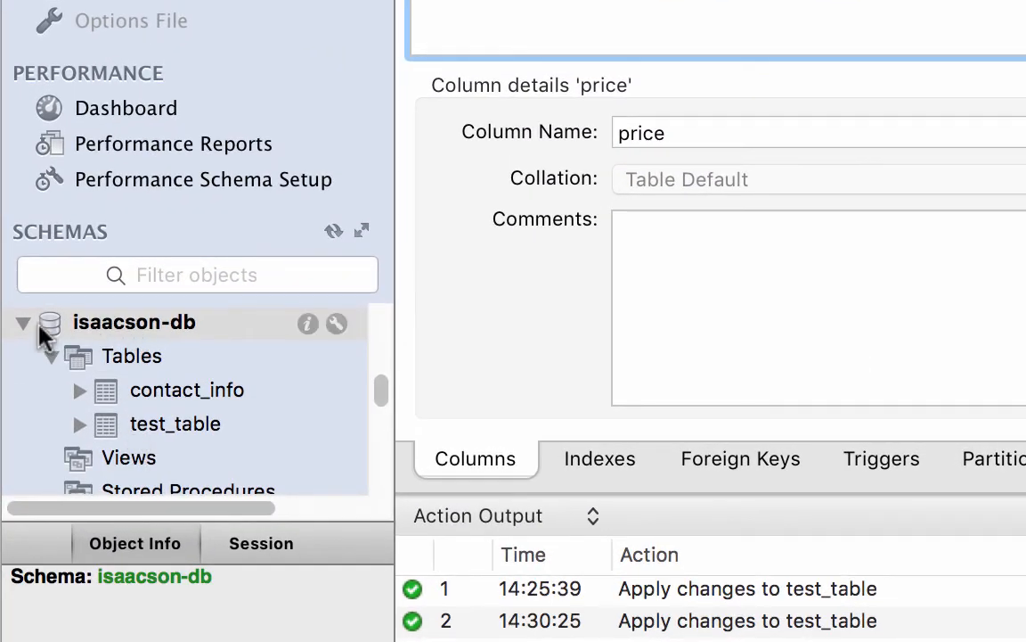
- Open the data rows of test_table from the tables of the isaacson-db schema
{"action": "left_click", "coordinate": [52, 358]}
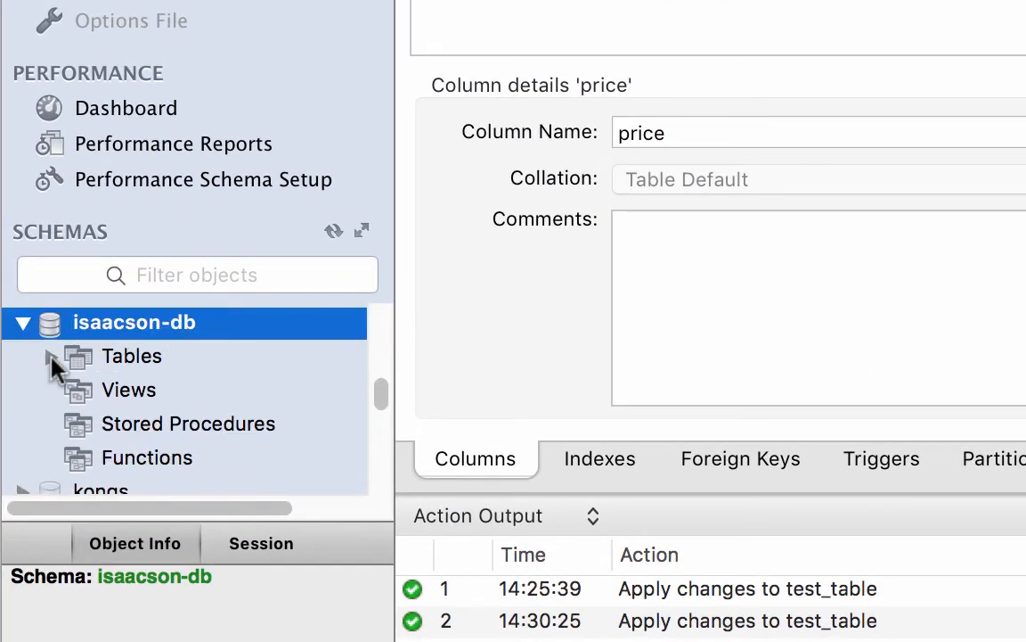
{"action": "left_click", "coordinate": [52, 359]}
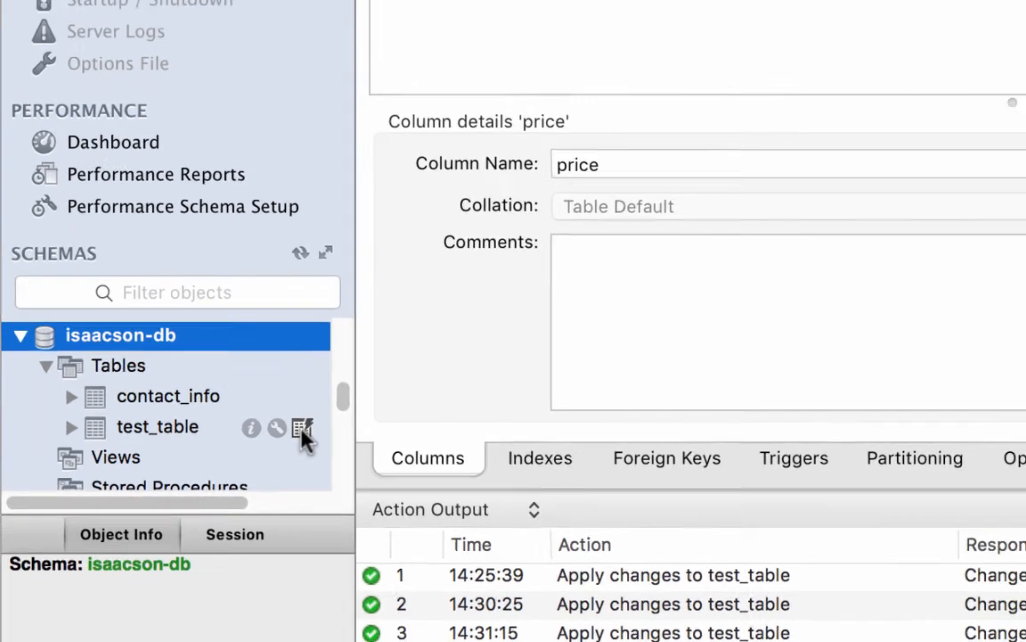
{"action": "left_click", "coordinate": [336, 427]}
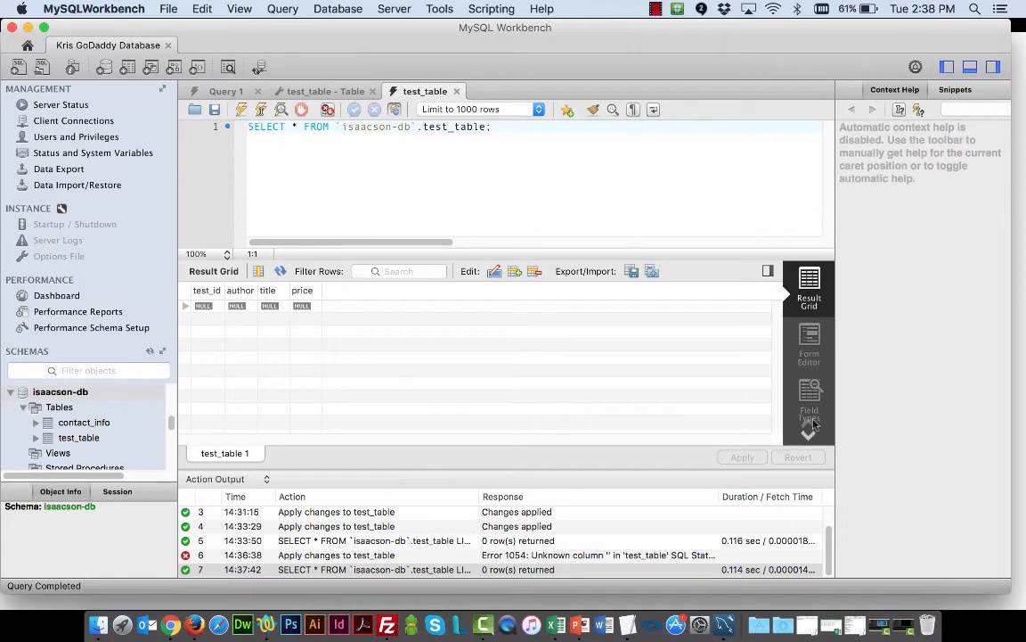
- Look through test_table's form editor, field types and query statistics views, and return to the result grid
{"action": "left_click", "coordinate": [809, 343]}
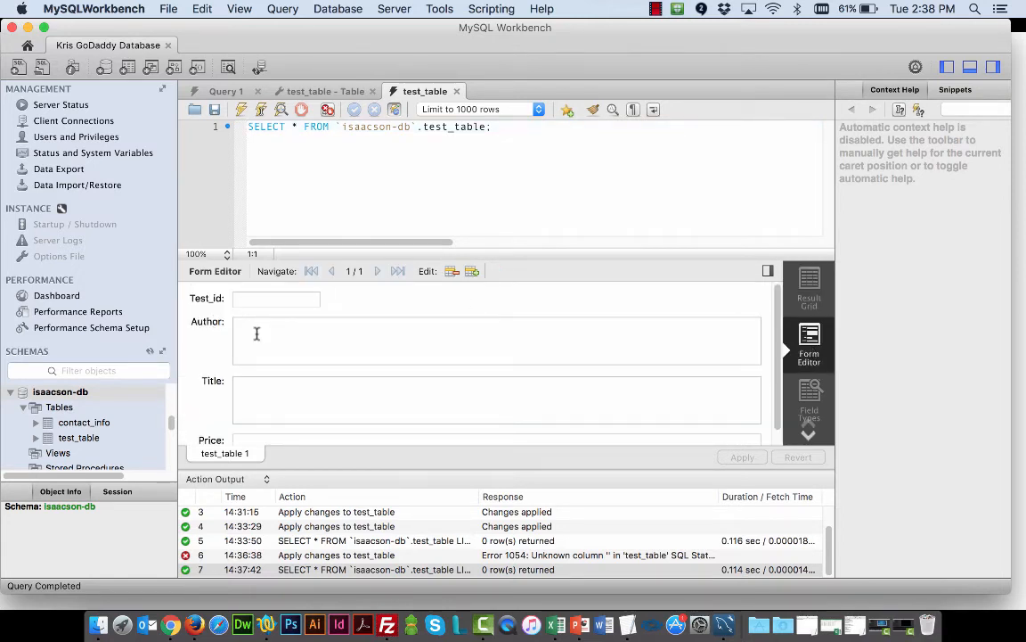
{"action": "left_click", "coordinate": [809, 397]}
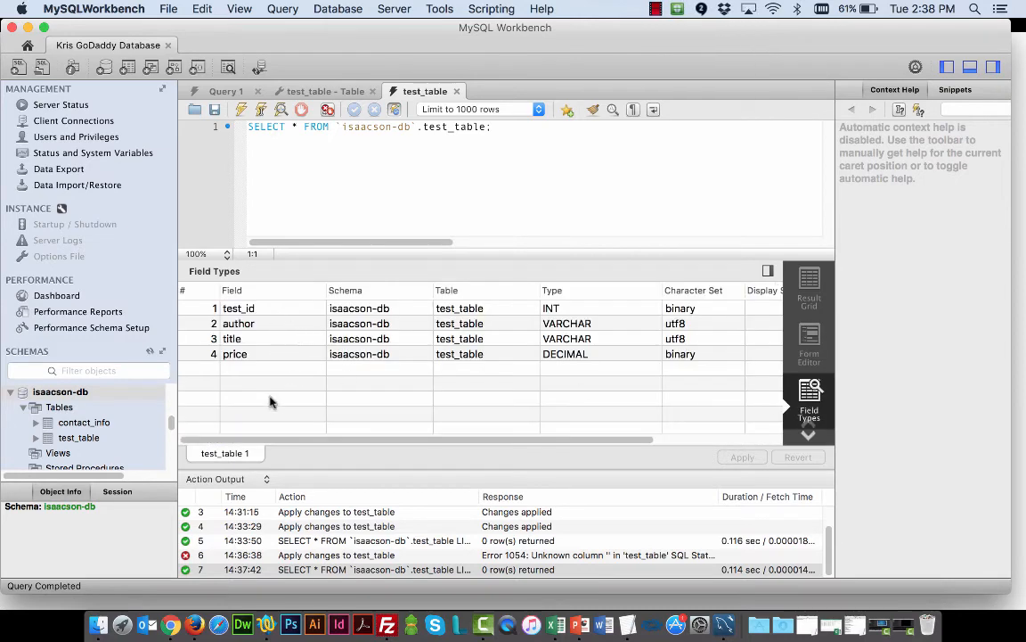
{"action": "left_click", "coordinate": [809, 437]}
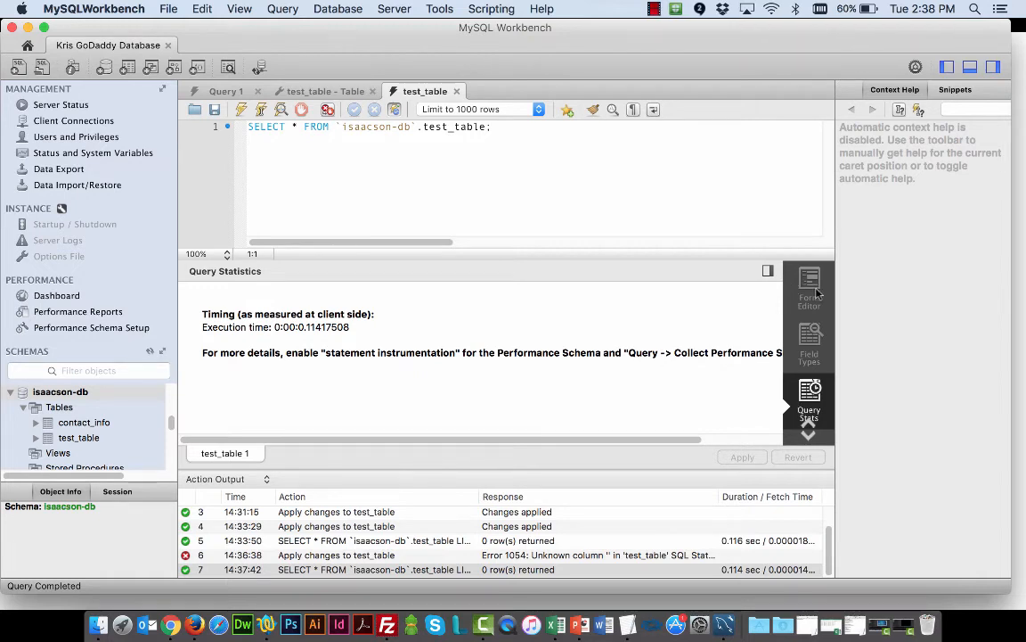
{"action": "left_click", "coordinate": [812, 295]}
{"action": "left_click", "coordinate": [808, 424]}
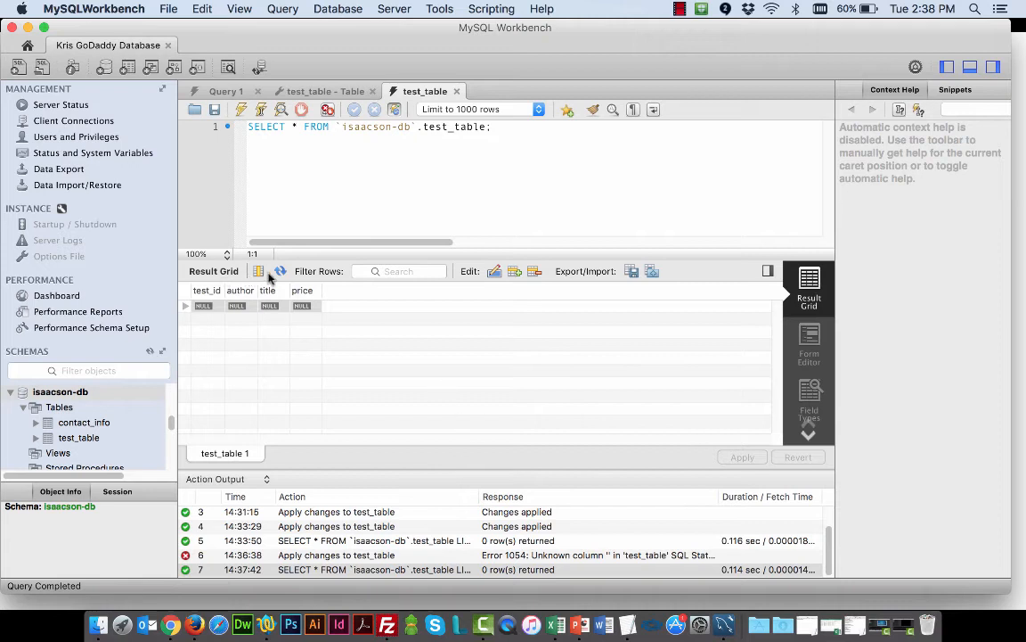
- Enter Neil Gaiman as the author in the first row and widen the author and title columns
{"action": "left_click", "coordinate": [239, 306]}
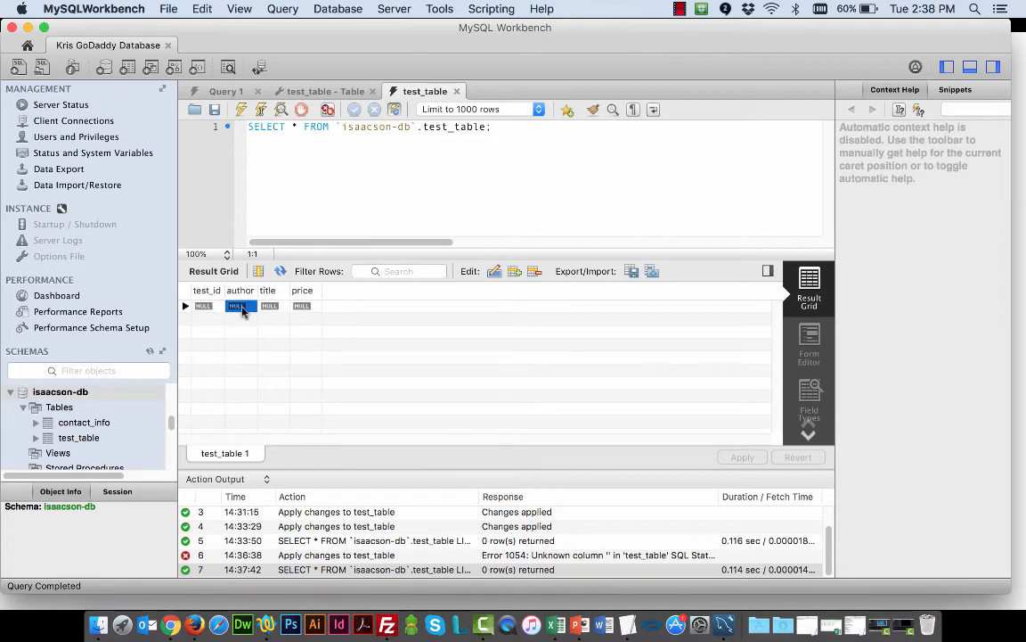
{"action": "double_click", "coordinate": [240, 307]}
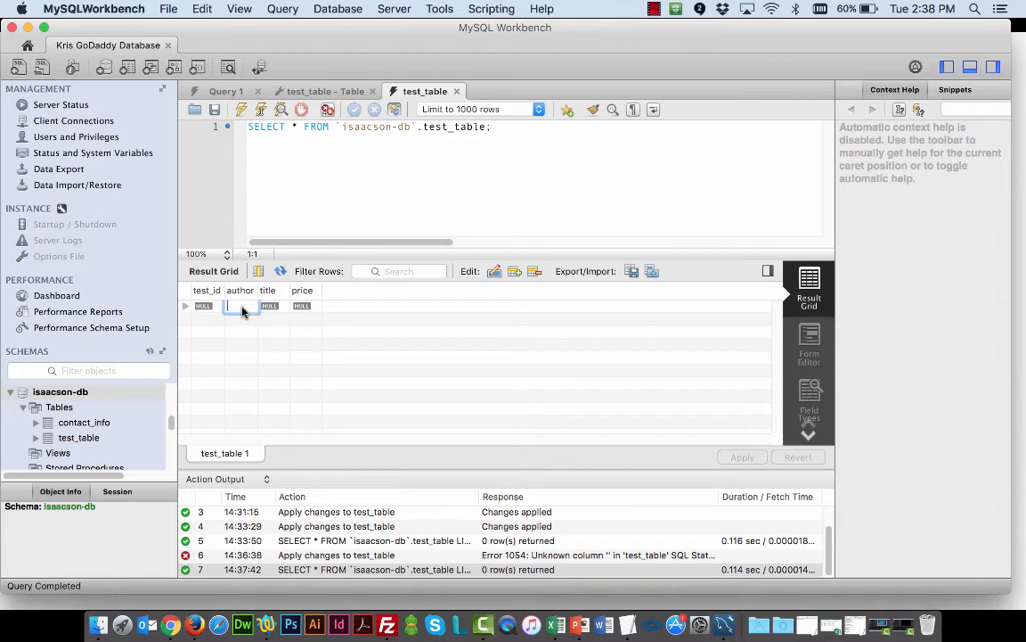
{"action": "type", "text": "Gaiman"}
{"action": "left_click", "coordinate": [276, 328]}
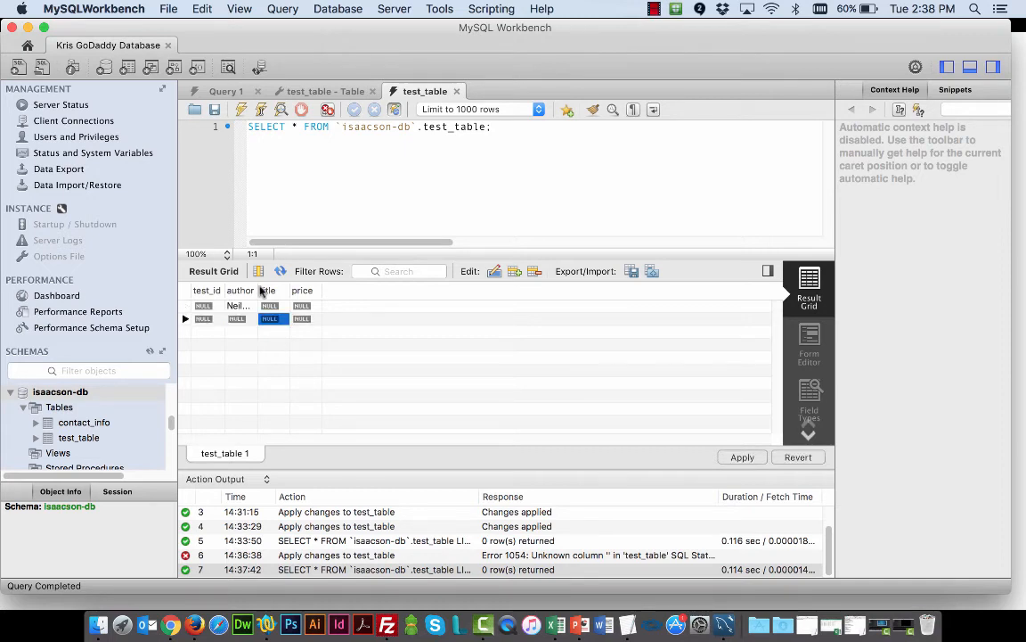
{"action": "left_click_drag", "start_coordinate": [258, 290], "coordinate": [502, 279]}
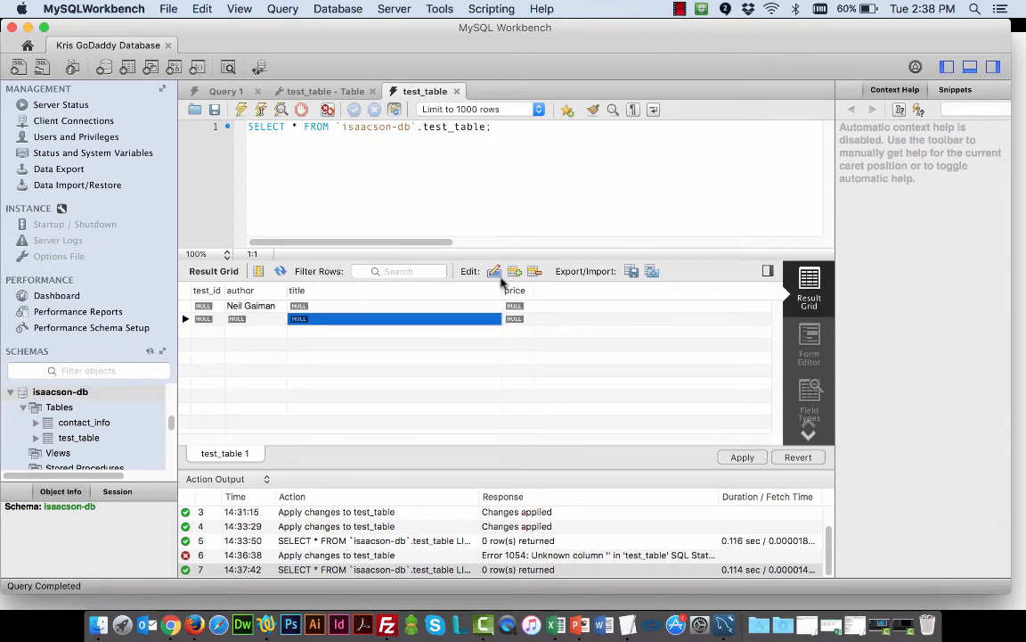
- Fill in the first row's title as American Gods and its price as 7.99
{"action": "double_click", "coordinate": [303, 306]}
{"action": "type", "text": "American Gods"}
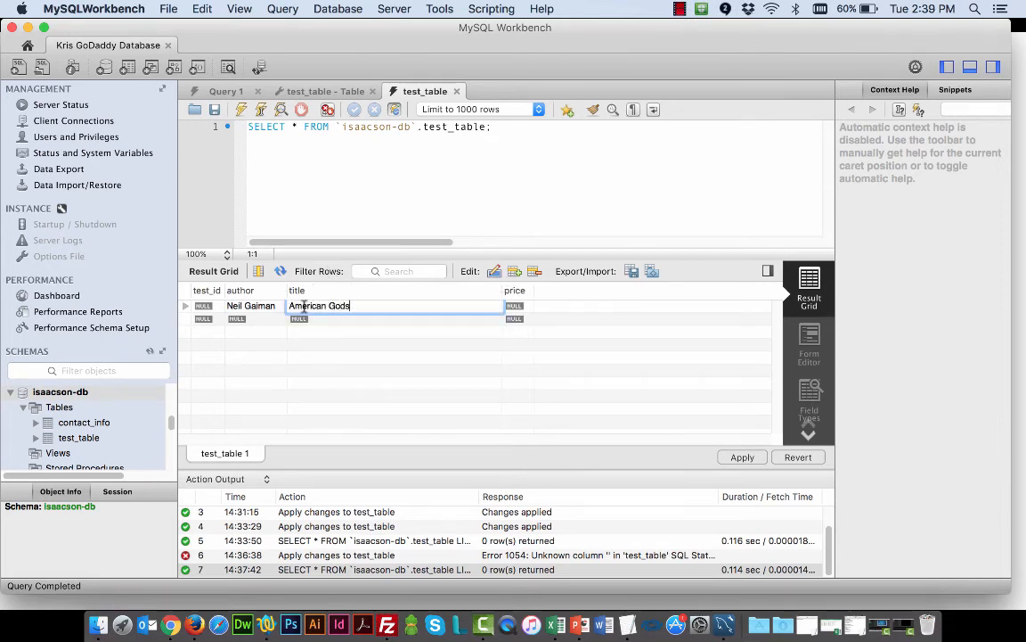
{"action": "left_click", "coordinate": [515, 307]}
{"action": "double_click", "coordinate": [515, 308]}
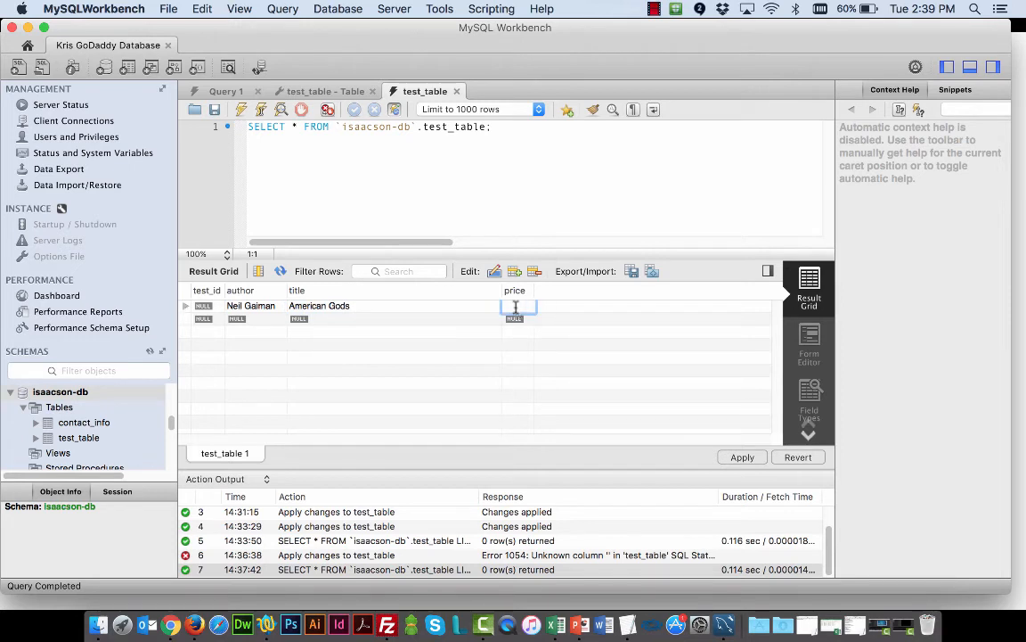
{"action": "type", "text": "7.99"}
{"action": "left_click", "coordinate": [476, 372]}
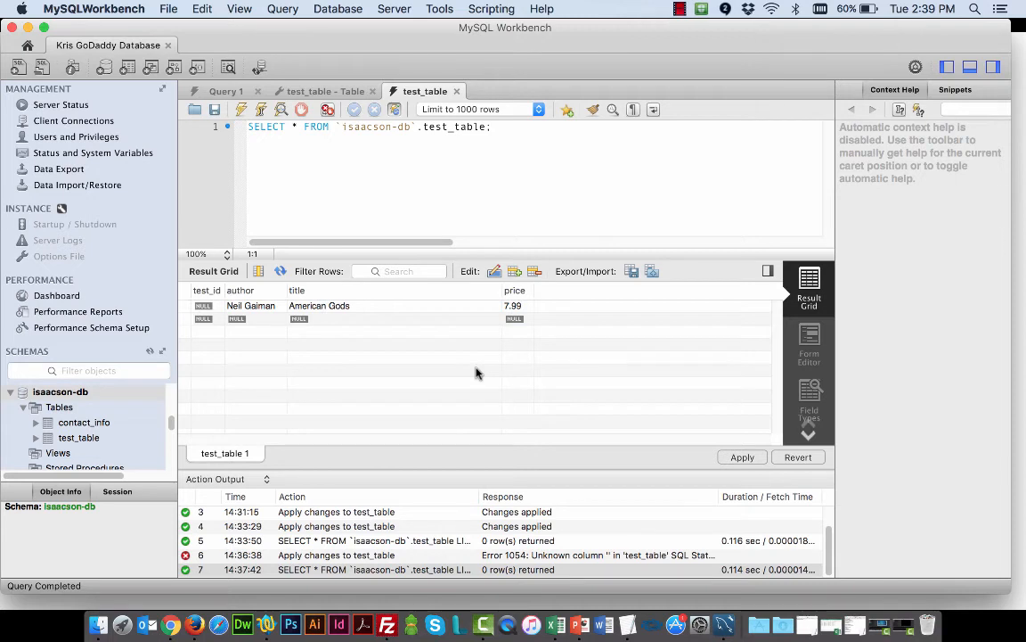
- Enter a second row with author Frank Herbert, title Dune and price 6.99
{"action": "left_click", "coordinate": [254, 319]}
{"action": "double_click", "coordinate": [254, 320]}
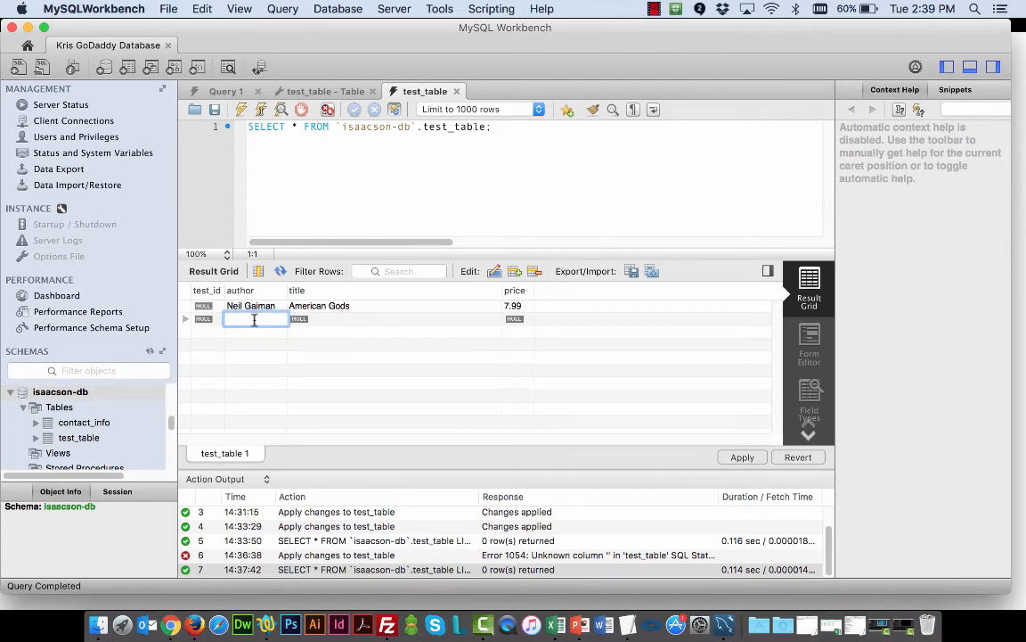
{"action": "type", "text": "Frank Herbert"}
{"action": "left_click", "coordinate": [328, 321]}
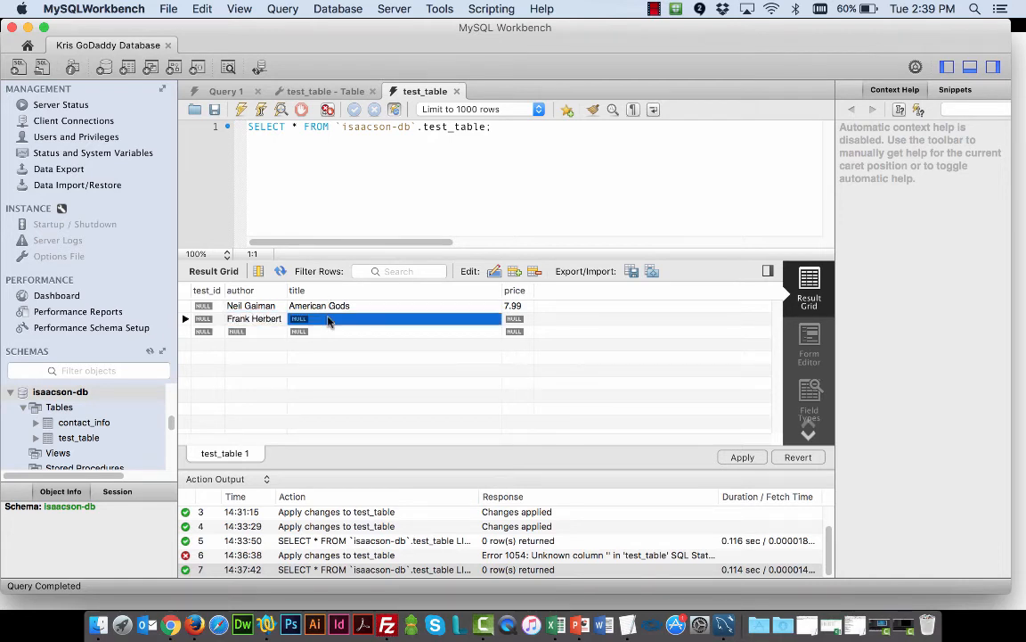
{"action": "double_click", "coordinate": [327, 321]}
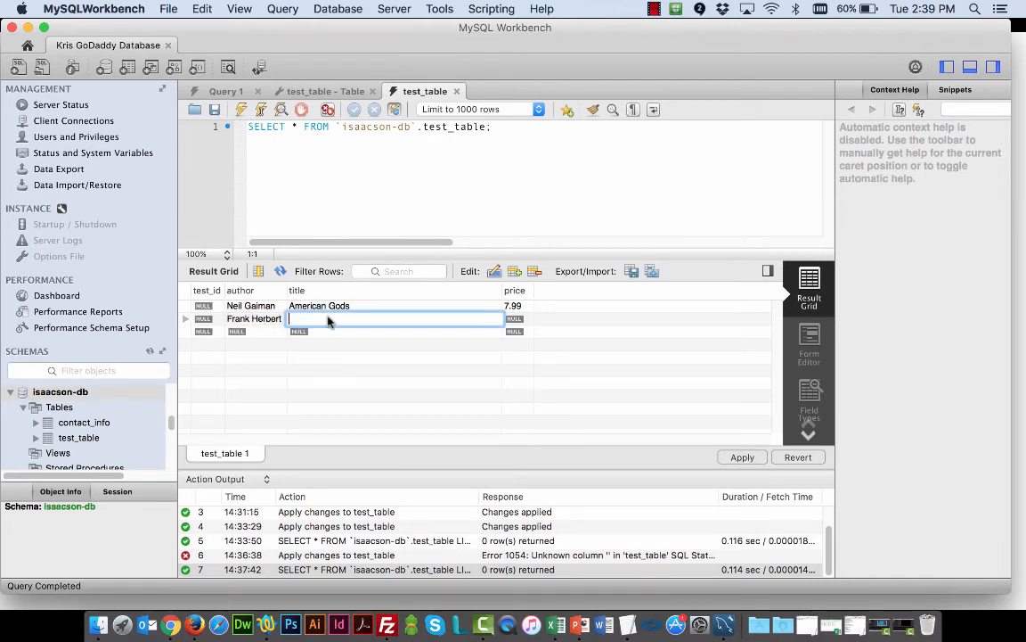
{"action": "type", "text": "Dune"}
{"action": "key", "text": "Tab"}
{"action": "type", "text": "6.99"}
- Enter a third row with author J.R.R. Tolkien, title The Hobbit and price 6.99
{"action": "left_click", "coordinate": [247, 333]}
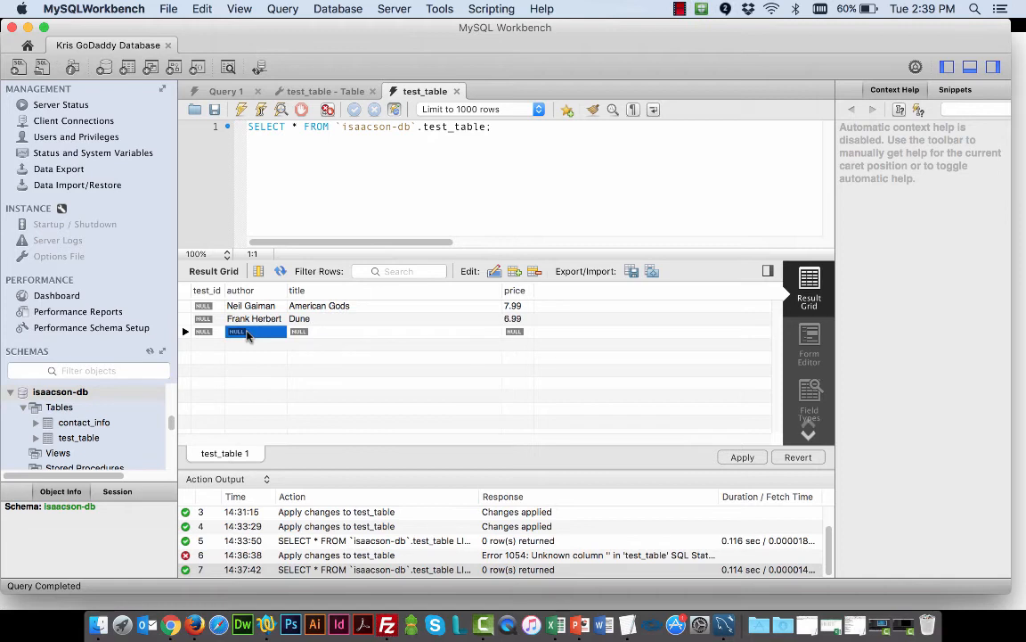
{"action": "double_click", "coordinate": [248, 333]}
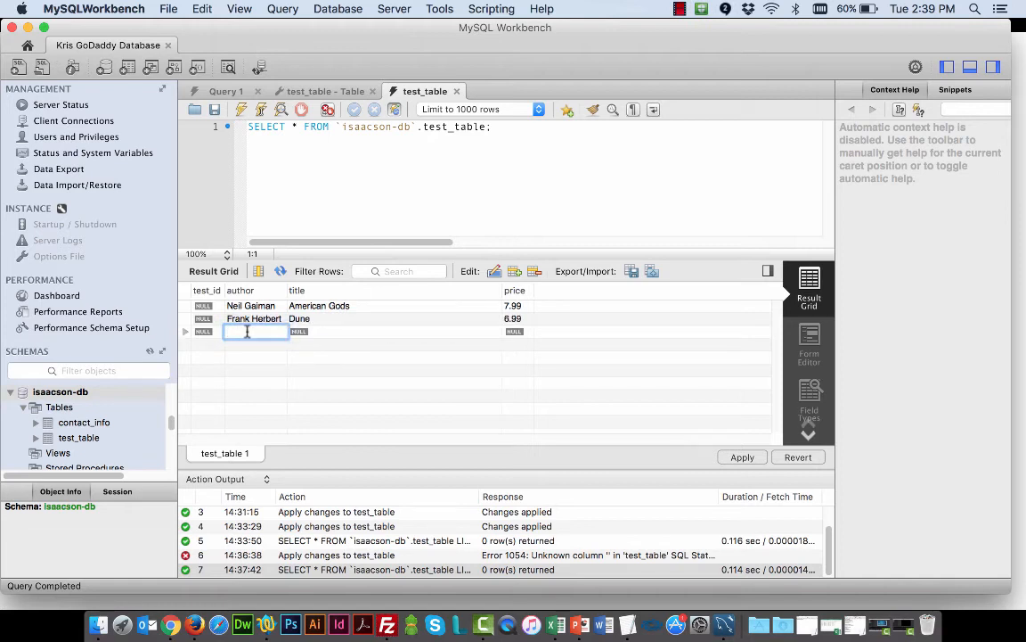
{"action": "type", "text": "J.R.R. Tolkien"}
{"action": "left_click", "coordinate": [348, 338]}
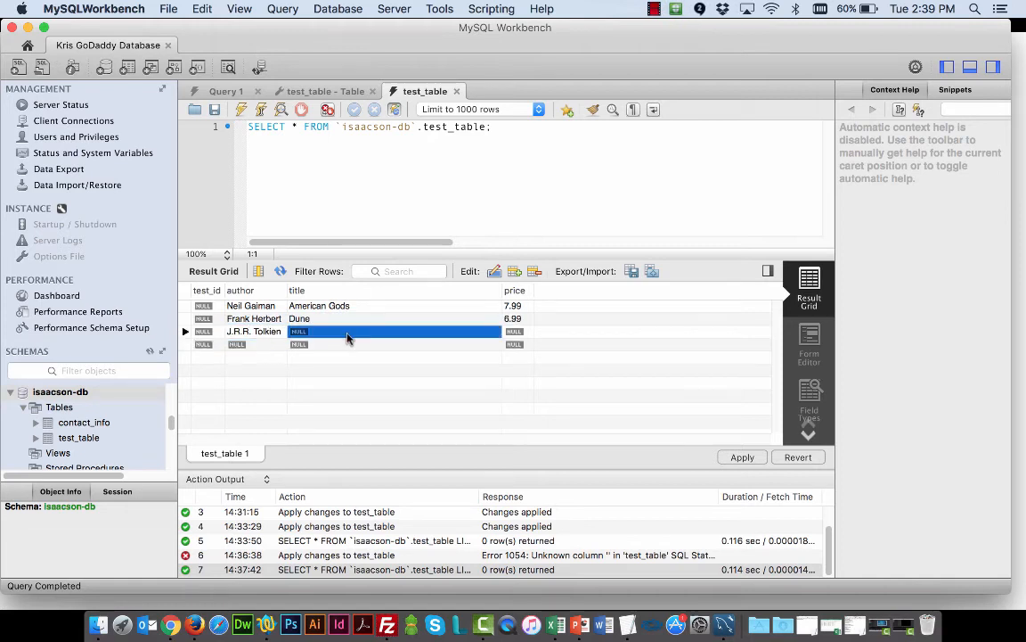
{"action": "double_click", "coordinate": [347, 337]}
{"action": "type", "text": "The Hobbit"}
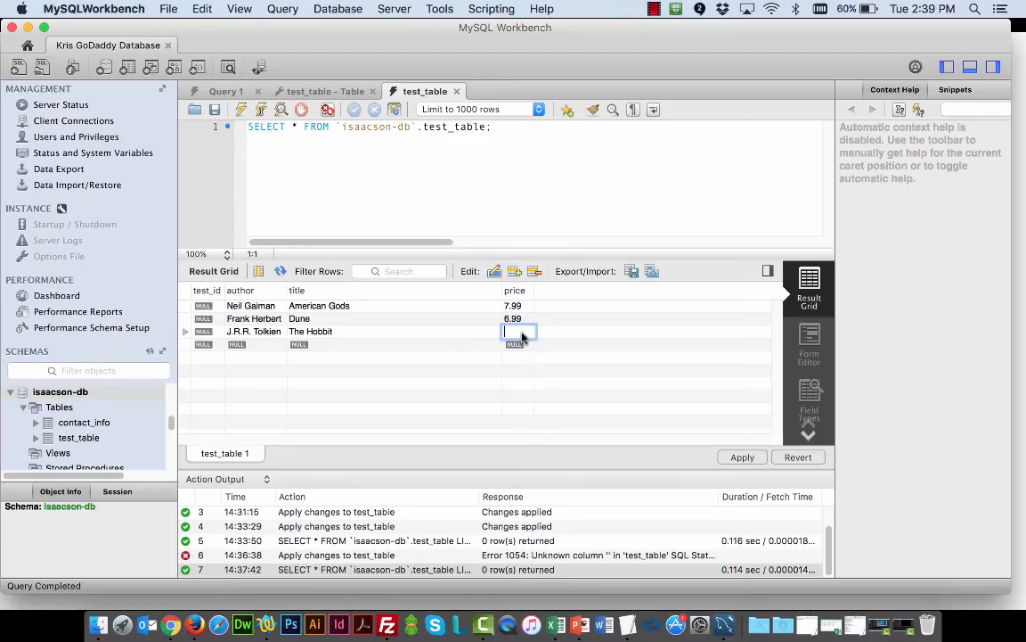
{"action": "type", "text": "6.99"}
{"action": "key", "text": "Return"}
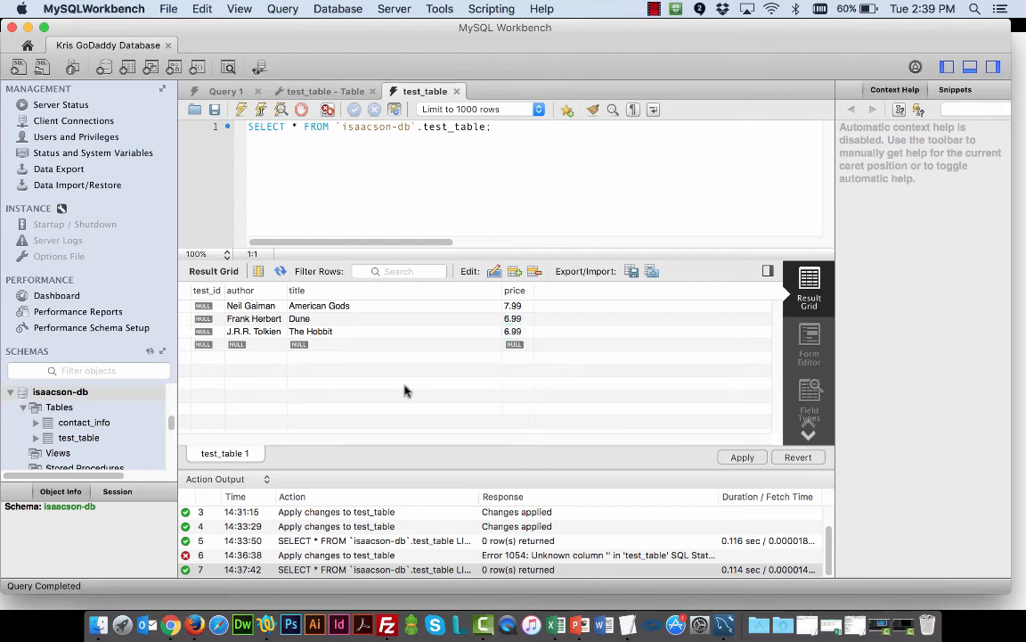
- Review the INSERT script for the three new rows, apply it to the database and close the script window
{"action": "left_click", "coordinate": [742, 458]}
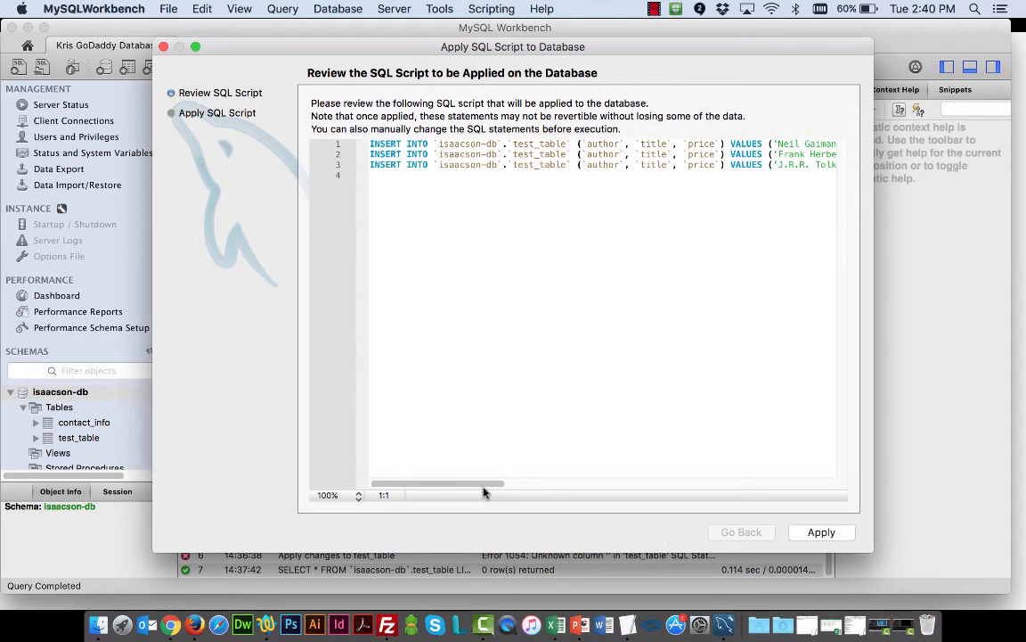
{"action": "left_click_drag", "start_coordinate": [476, 486], "coordinate": [513, 485]}
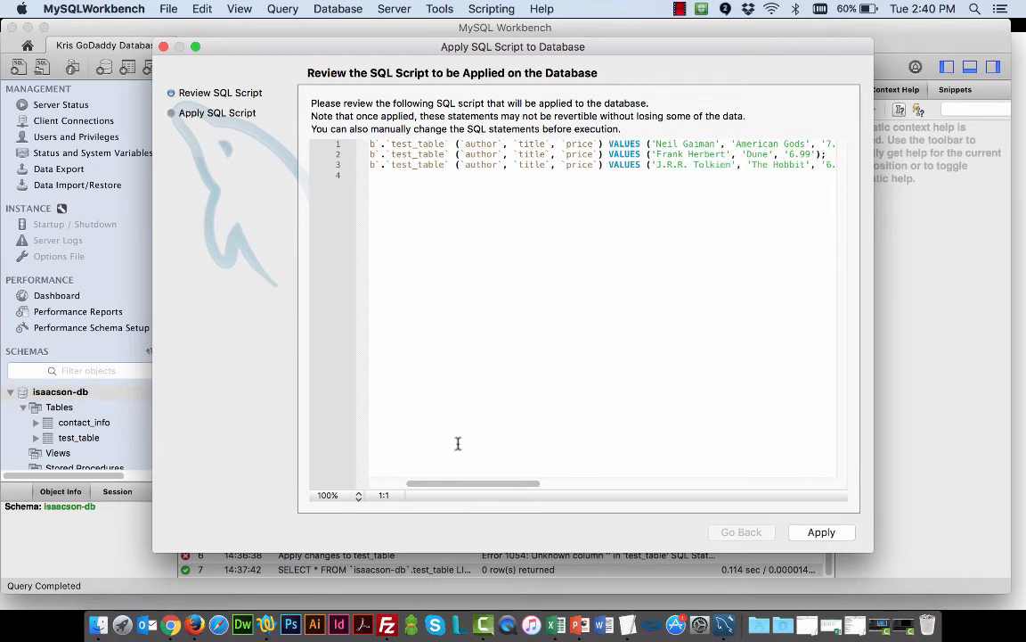
{"action": "left_click_drag", "start_coordinate": [465, 484], "coordinate": [515, 488]}
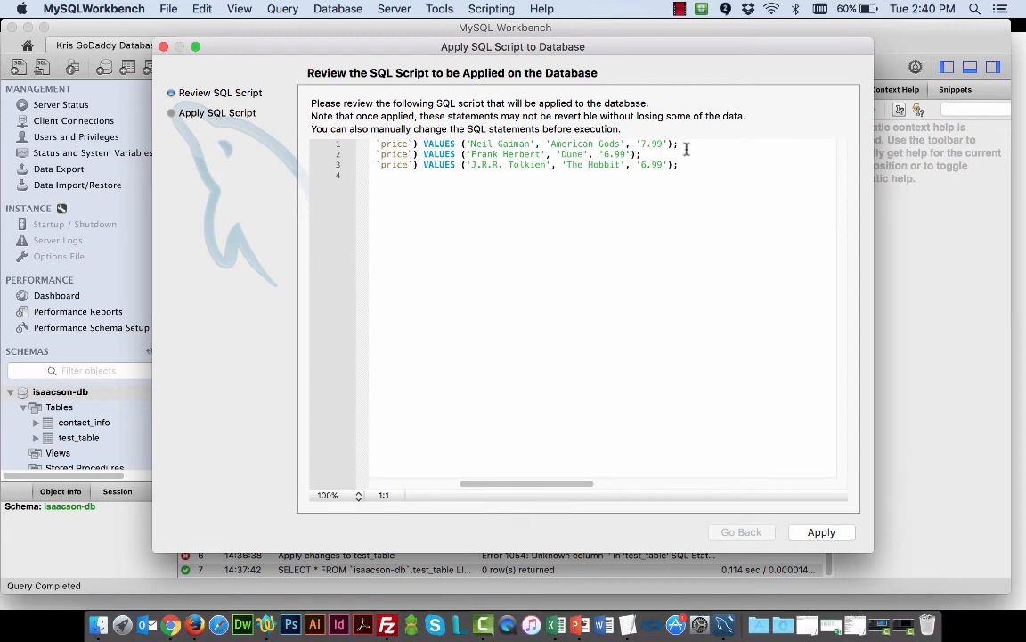
{"action": "left_click", "coordinate": [834, 533]}
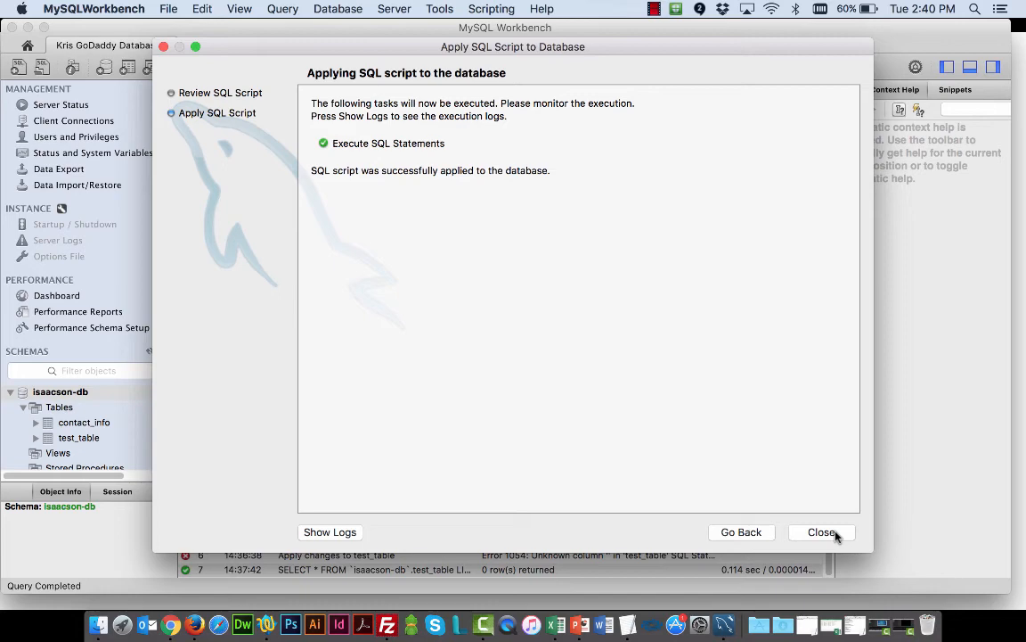
{"action": "left_click", "coordinate": [822, 532]}
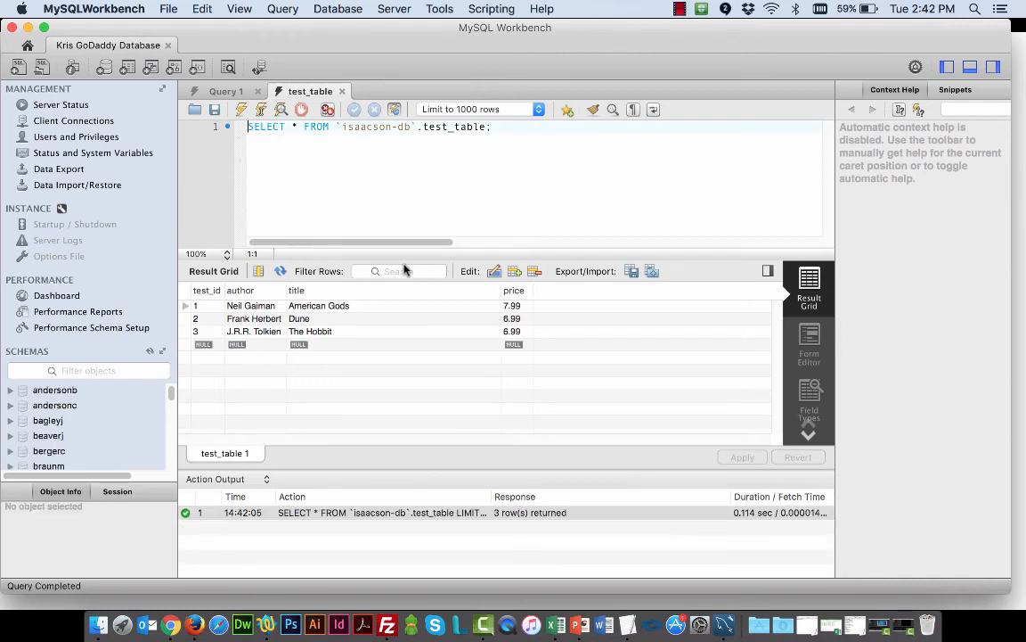
- Enter a fourth row with author Mark Twain, title Tom Sawyer and price 5.99
{"action": "left_click", "coordinate": [248, 345]}
{"action": "left_click", "coordinate": [249, 347]}
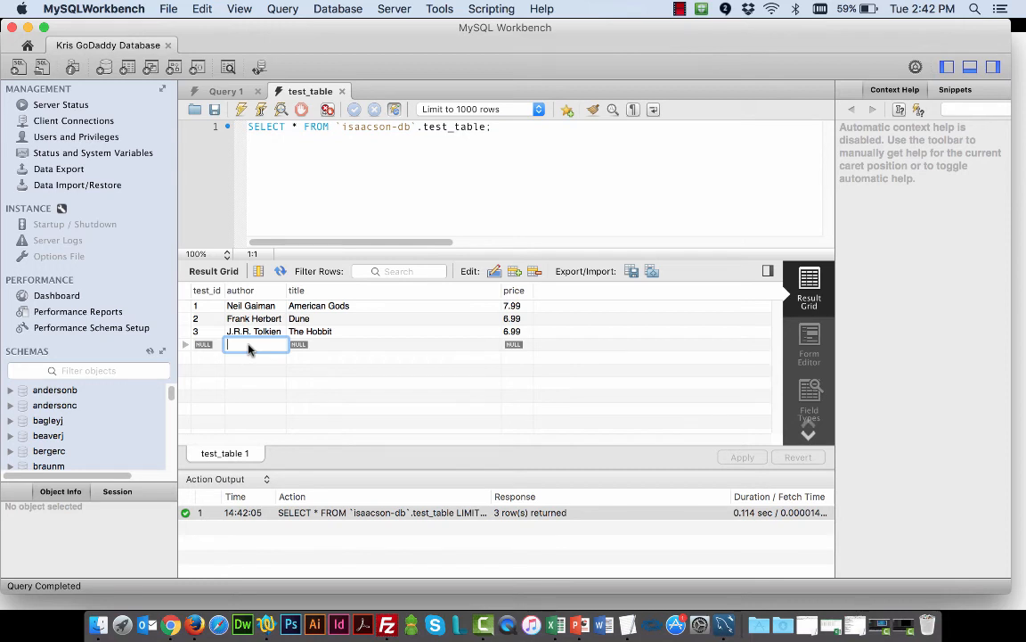
{"action": "type", "text": "Mark Twain"}
{"action": "key", "text": "Tab"}
{"action": "type", "text": "Tom Sawyer"}
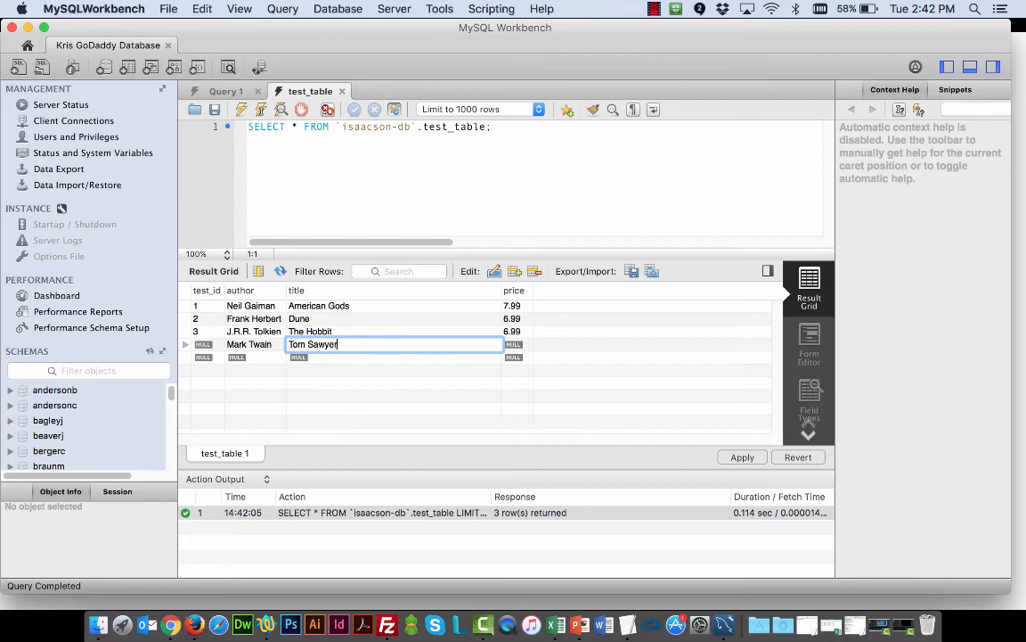
{"action": "key", "text": "Tab"}
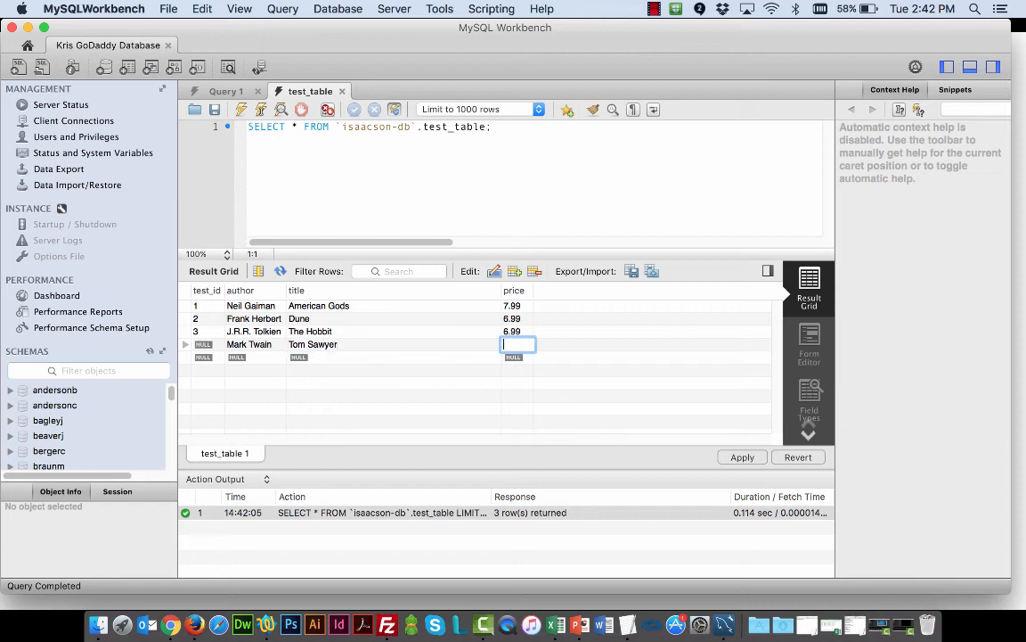
{"action": "type", "text": "5.99"}
{"action": "left_click", "coordinate": [531, 397]}
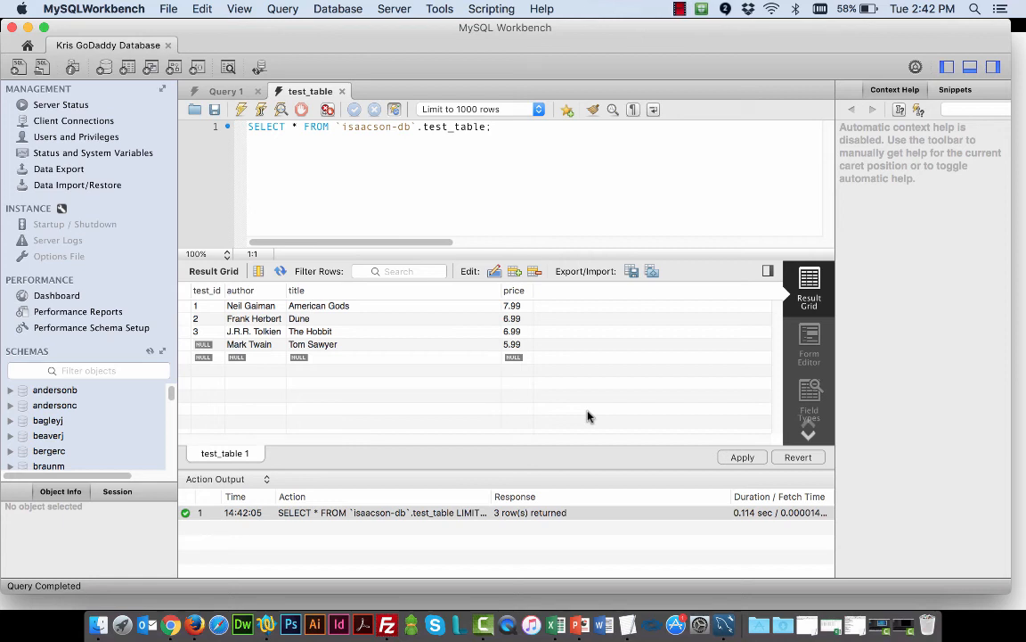
- Apply the INSERT script for the Tom Sawyer row to the database and close the script window
{"action": "left_click", "coordinate": [742, 457]}
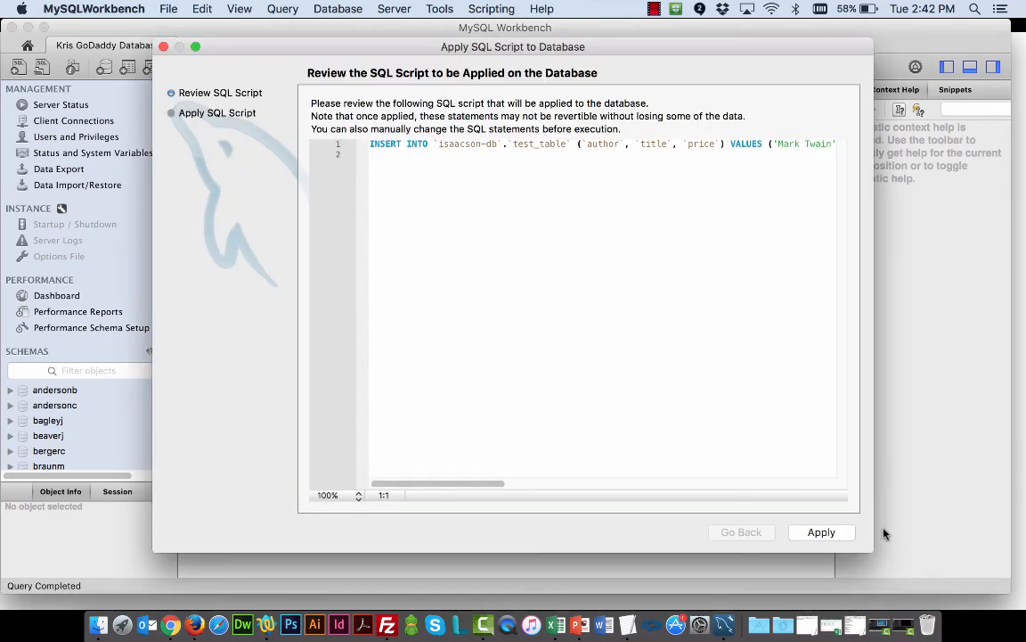
{"action": "left_click", "coordinate": [842, 535]}
{"action": "left_click", "coordinate": [843, 537]}
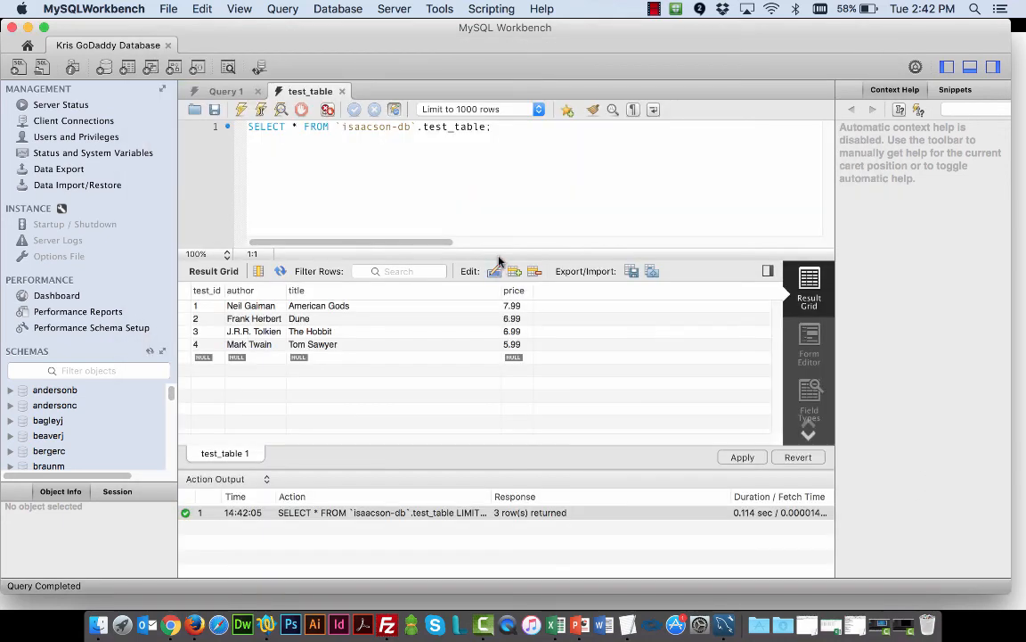
- Delete the J.R.R. Tolkien row for The Hobbit from the test_table result grid
{"action": "left_click", "coordinate": [200, 331]}
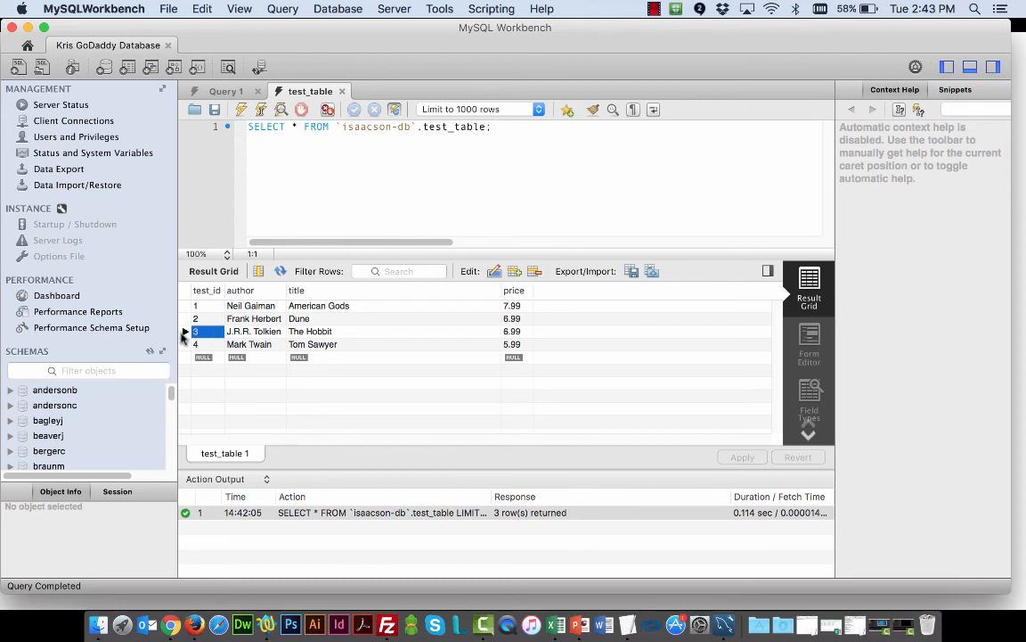
{"action": "right_click", "coordinate": [185, 334]}
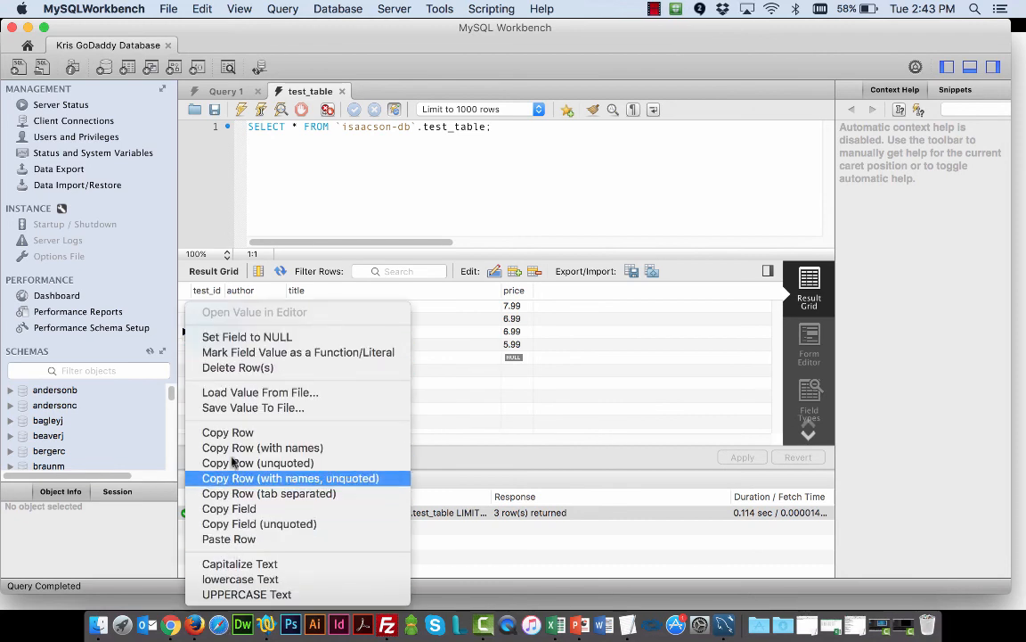
{"action": "left_click", "coordinate": [245, 369]}
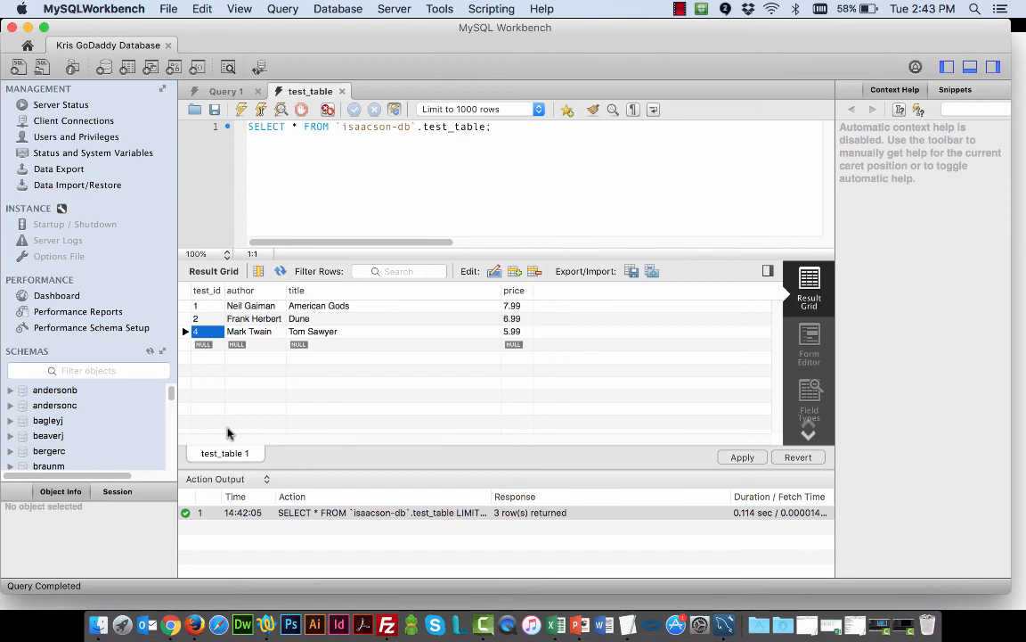
- Enter a new row with author N.K Jemison, title The Fifth Season and price 9.99
{"action": "double_click", "coordinate": [234, 347]}
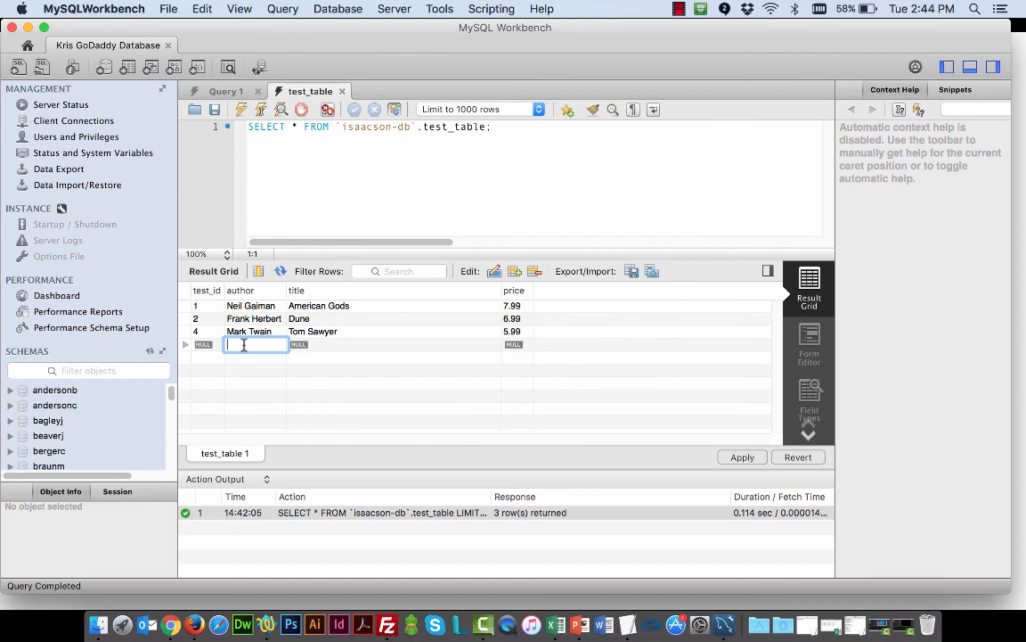
{"action": "type", "text": "N.K Jemison"}
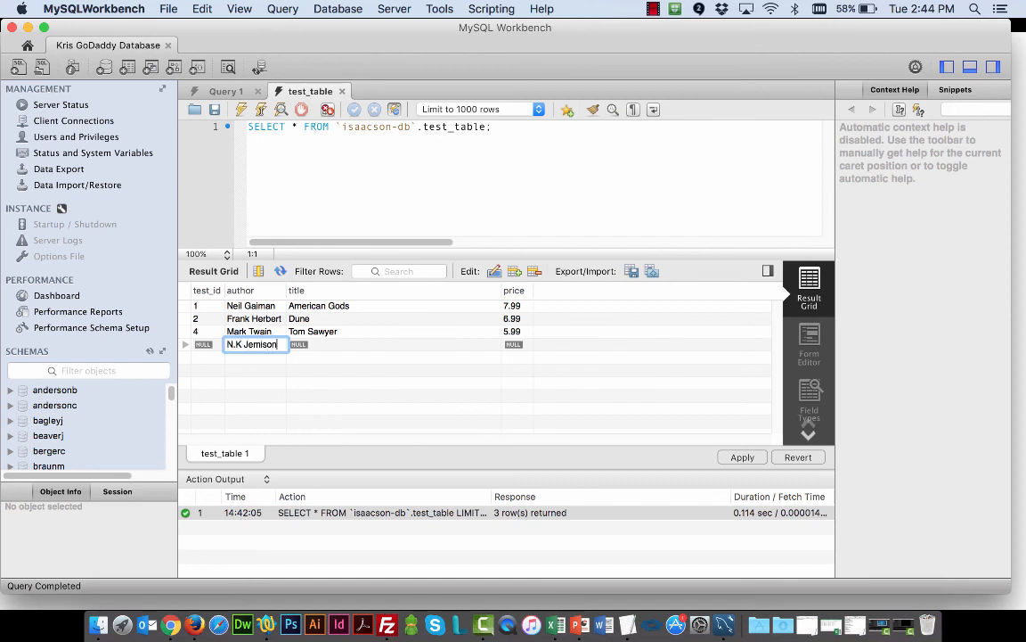
{"action": "key", "text": "Tab"}
{"action": "type", "text": "The Fifth Season"}
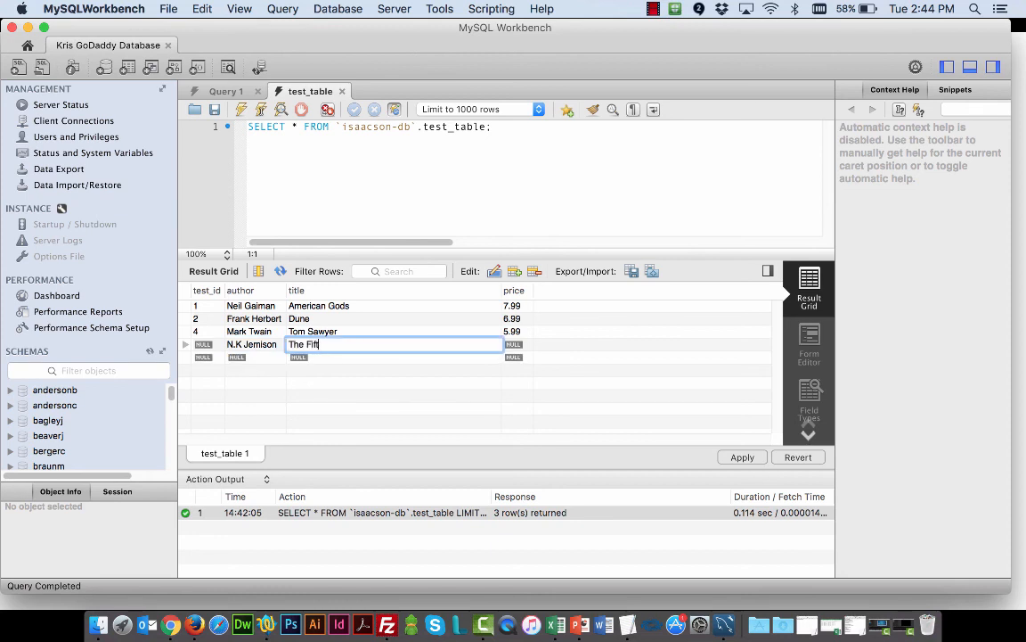
{"action": "key", "text": "Tab"}
{"action": "type", "text": "9.99"}
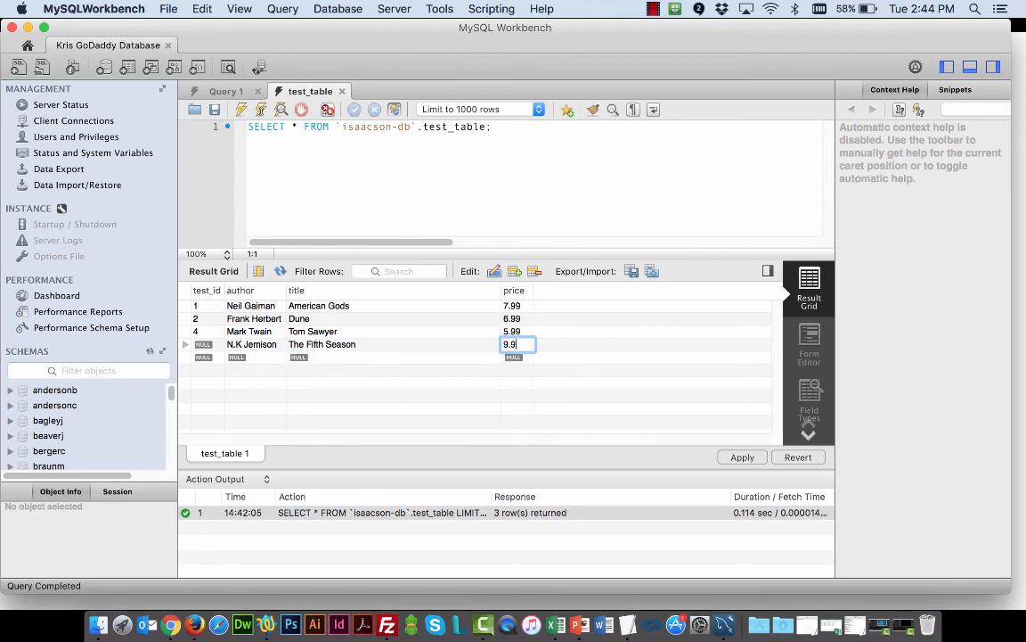
{"action": "left_click", "coordinate": [580, 421]}
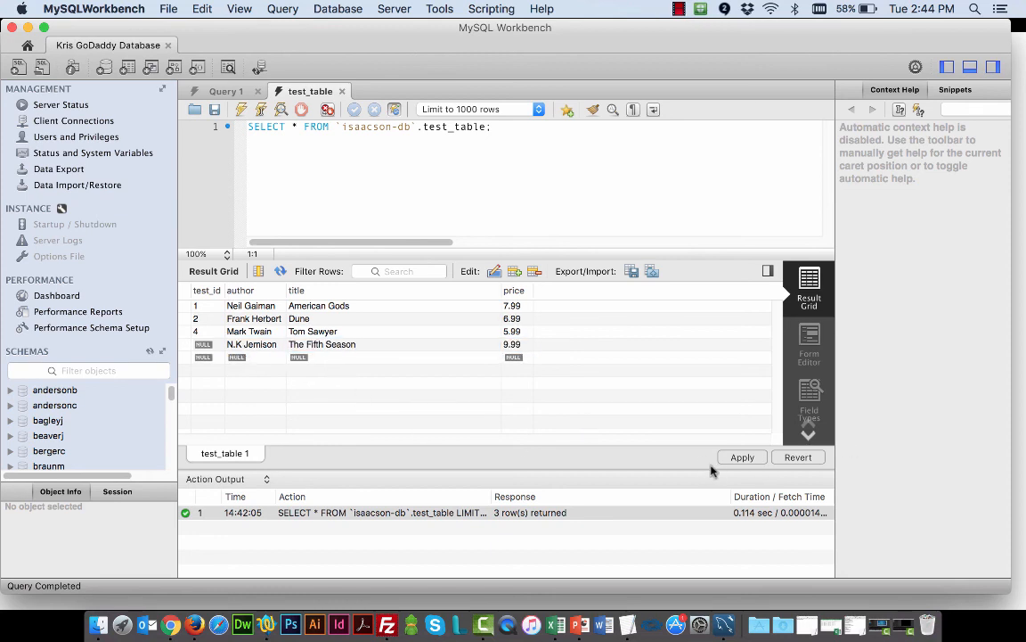
- Apply the row deletion and The Fifth Season row to the database, and refresh the test_table results
{"action": "left_click", "coordinate": [741, 458]}
{"action": "key", "text": "Return"}
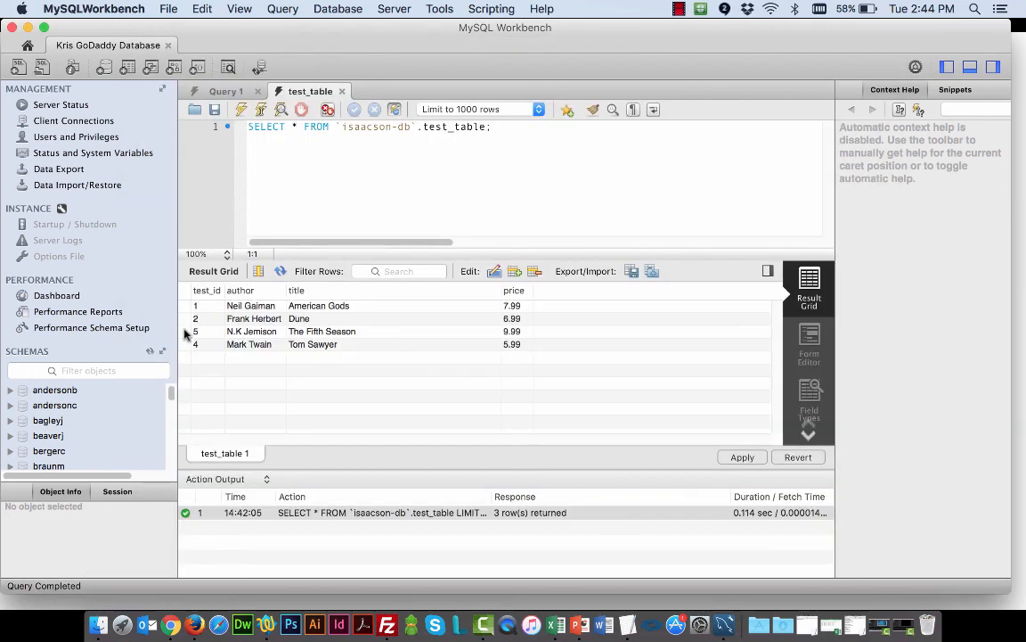
{"action": "left_click", "coordinate": [187, 331]}
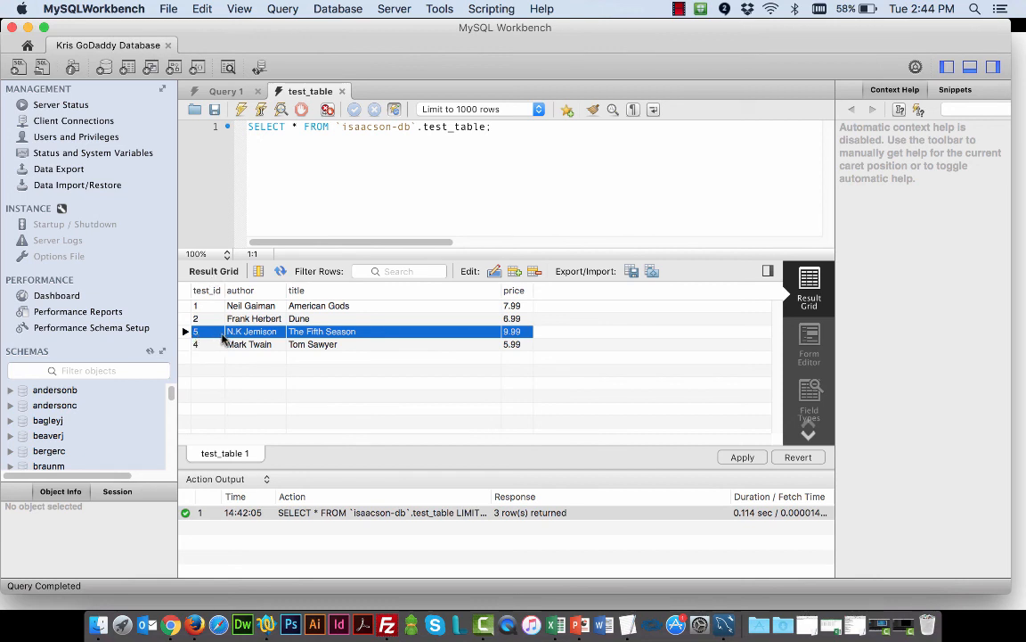
{"action": "left_click", "coordinate": [280, 272]}
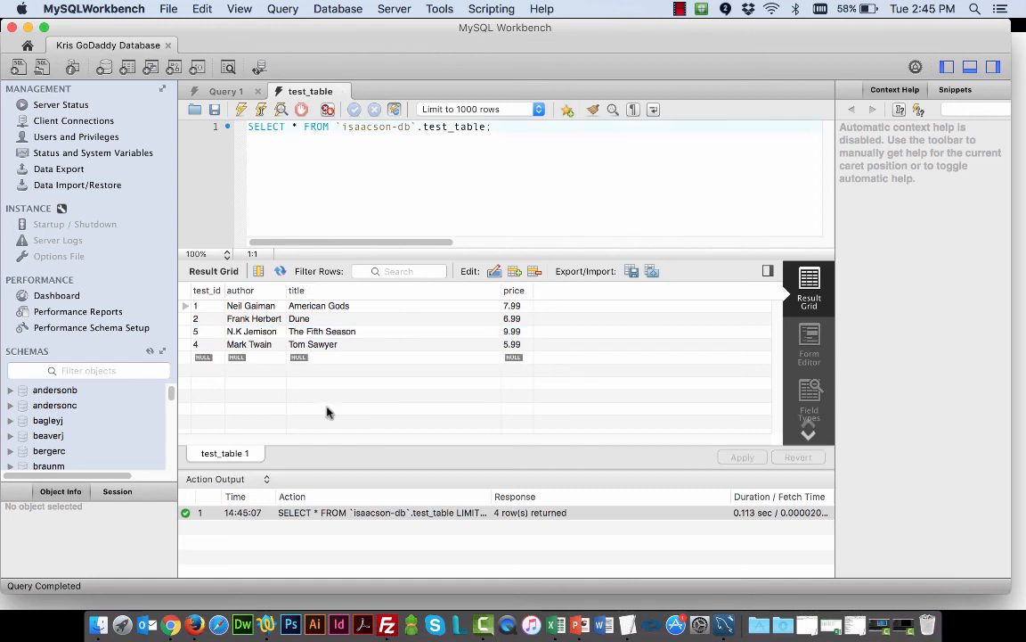
- Enter a new row with author Margaret Atwood, title The Handmaid's Tale and price 7.99
{"action": "left_click", "coordinate": [253, 357]}
{"action": "left_click", "coordinate": [250, 359]}
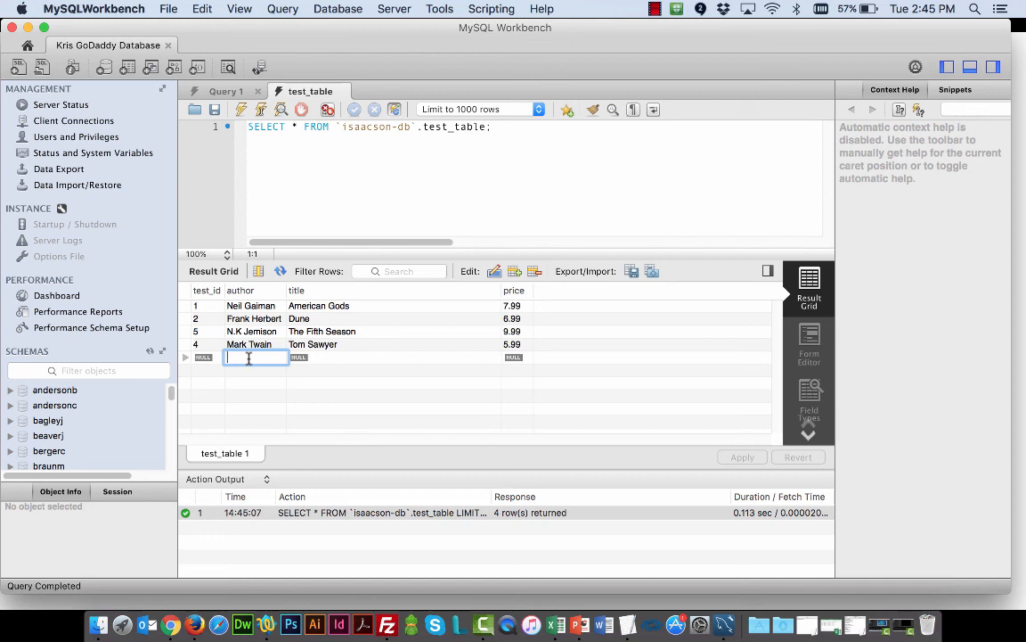
{"action": "type", "text": "Margaret Atwood"}
{"action": "key", "text": "Tab"}
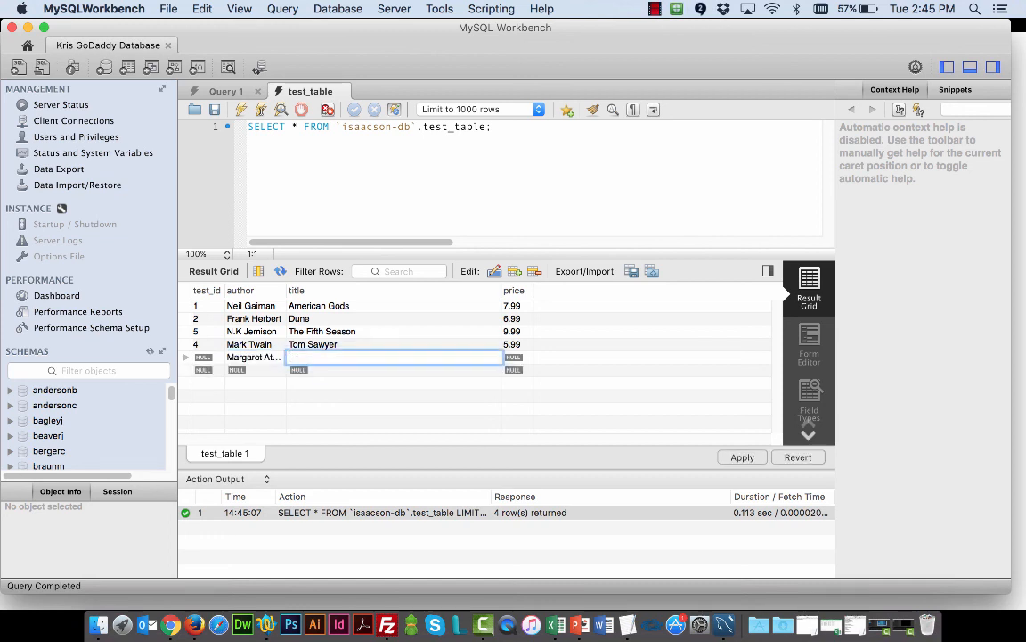
{"action": "type", "text": "the H"}
{"action": "key", "text": "BackSpace"}
{"action": "key", "text": "BackSpace"}
{"action": "key", "text": "BackSpace"}
{"action": "key", "text": "BackSpace"}
{"action": "key", "text": "BackSpace"}
{"action": "type", "text": "The Handmaid's Tale"}
{"action": "key", "text": "Tab"}
{"action": "type", "text": "7"}
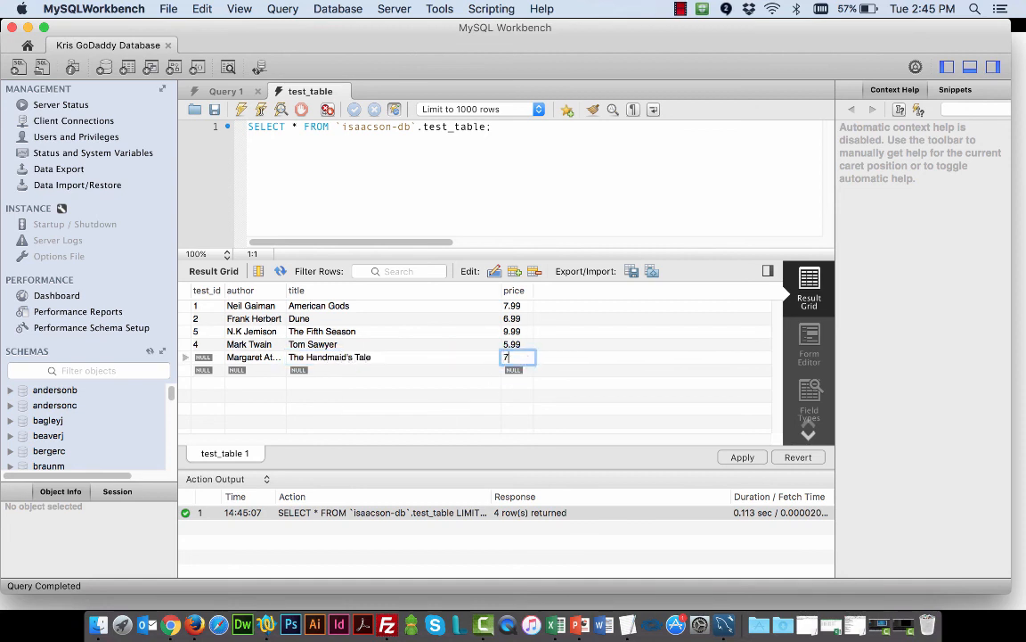
{"action": "type", "text": ".99"}
{"action": "left_click", "coordinate": [480, 381]}
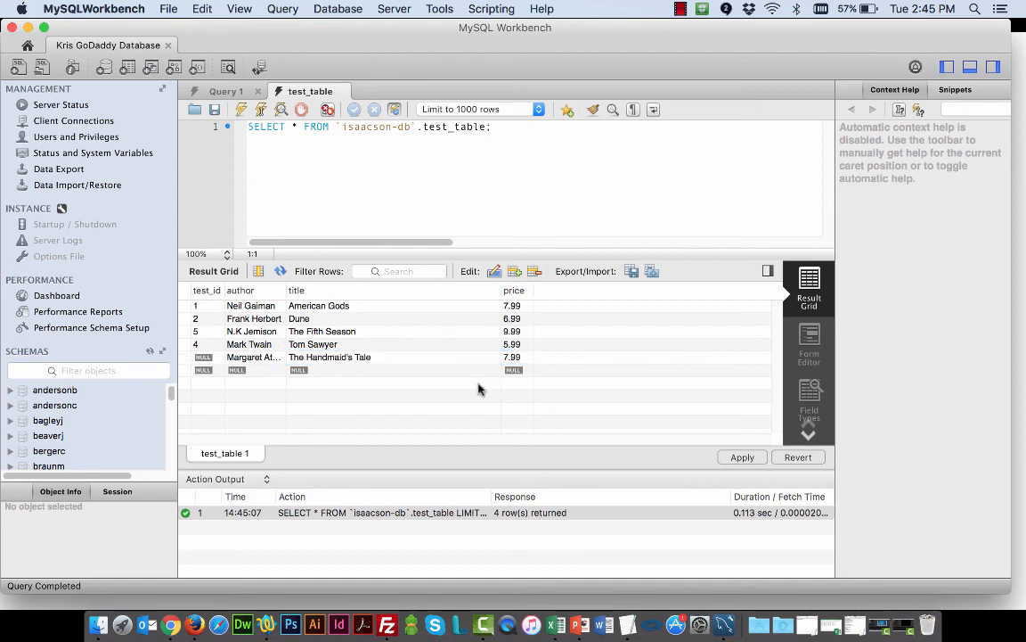
- Apply the INSERT script for The Handmaid's Tale row to the database and close the script window
{"action": "left_click", "coordinate": [740, 456]}
{"action": "left_click", "coordinate": [818, 532]}
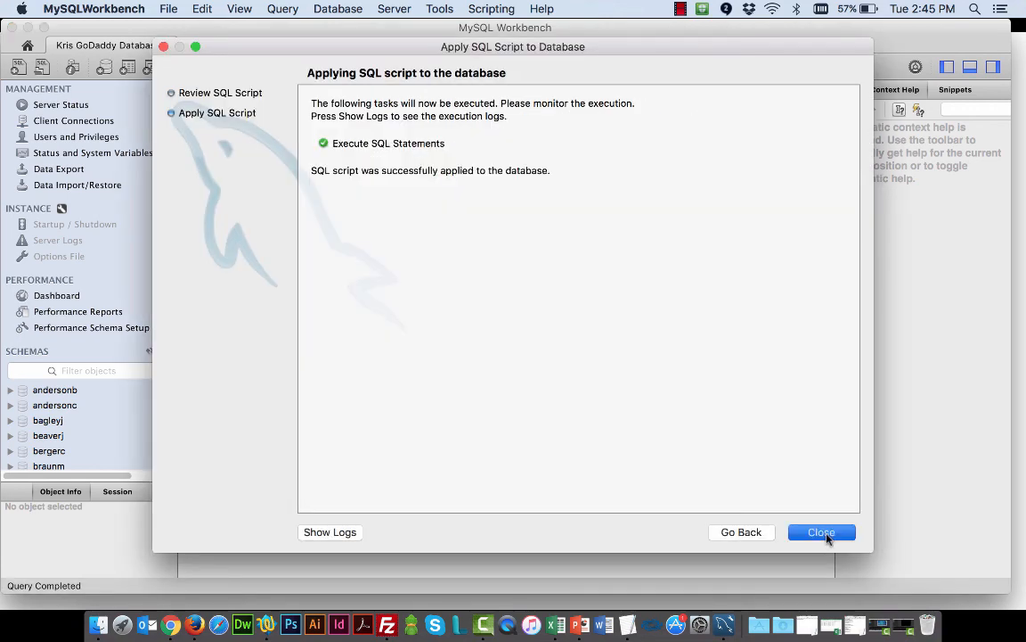
{"action": "left_click", "coordinate": [822, 532]}
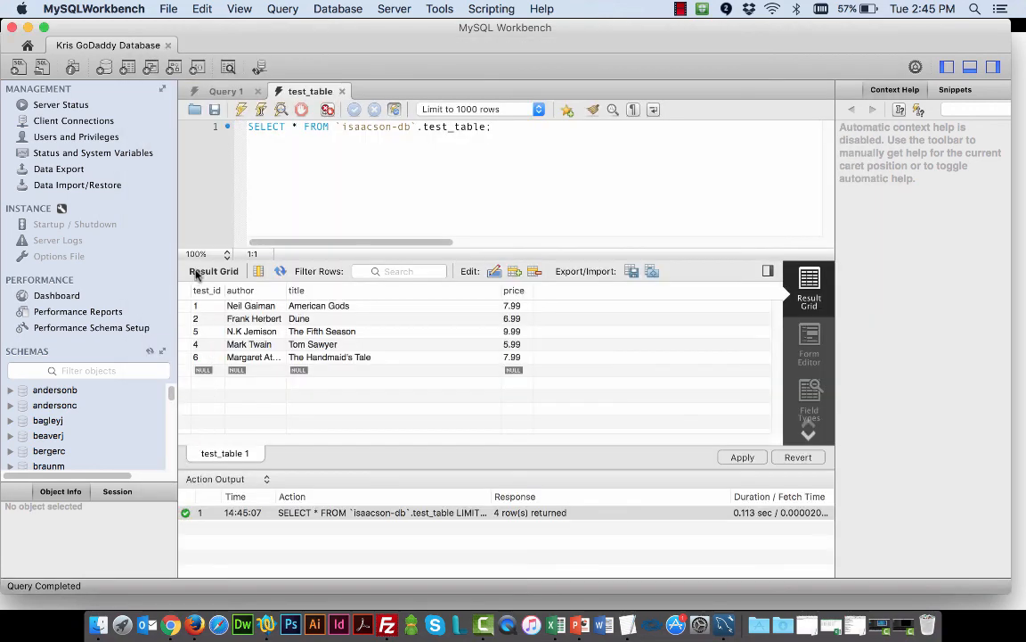